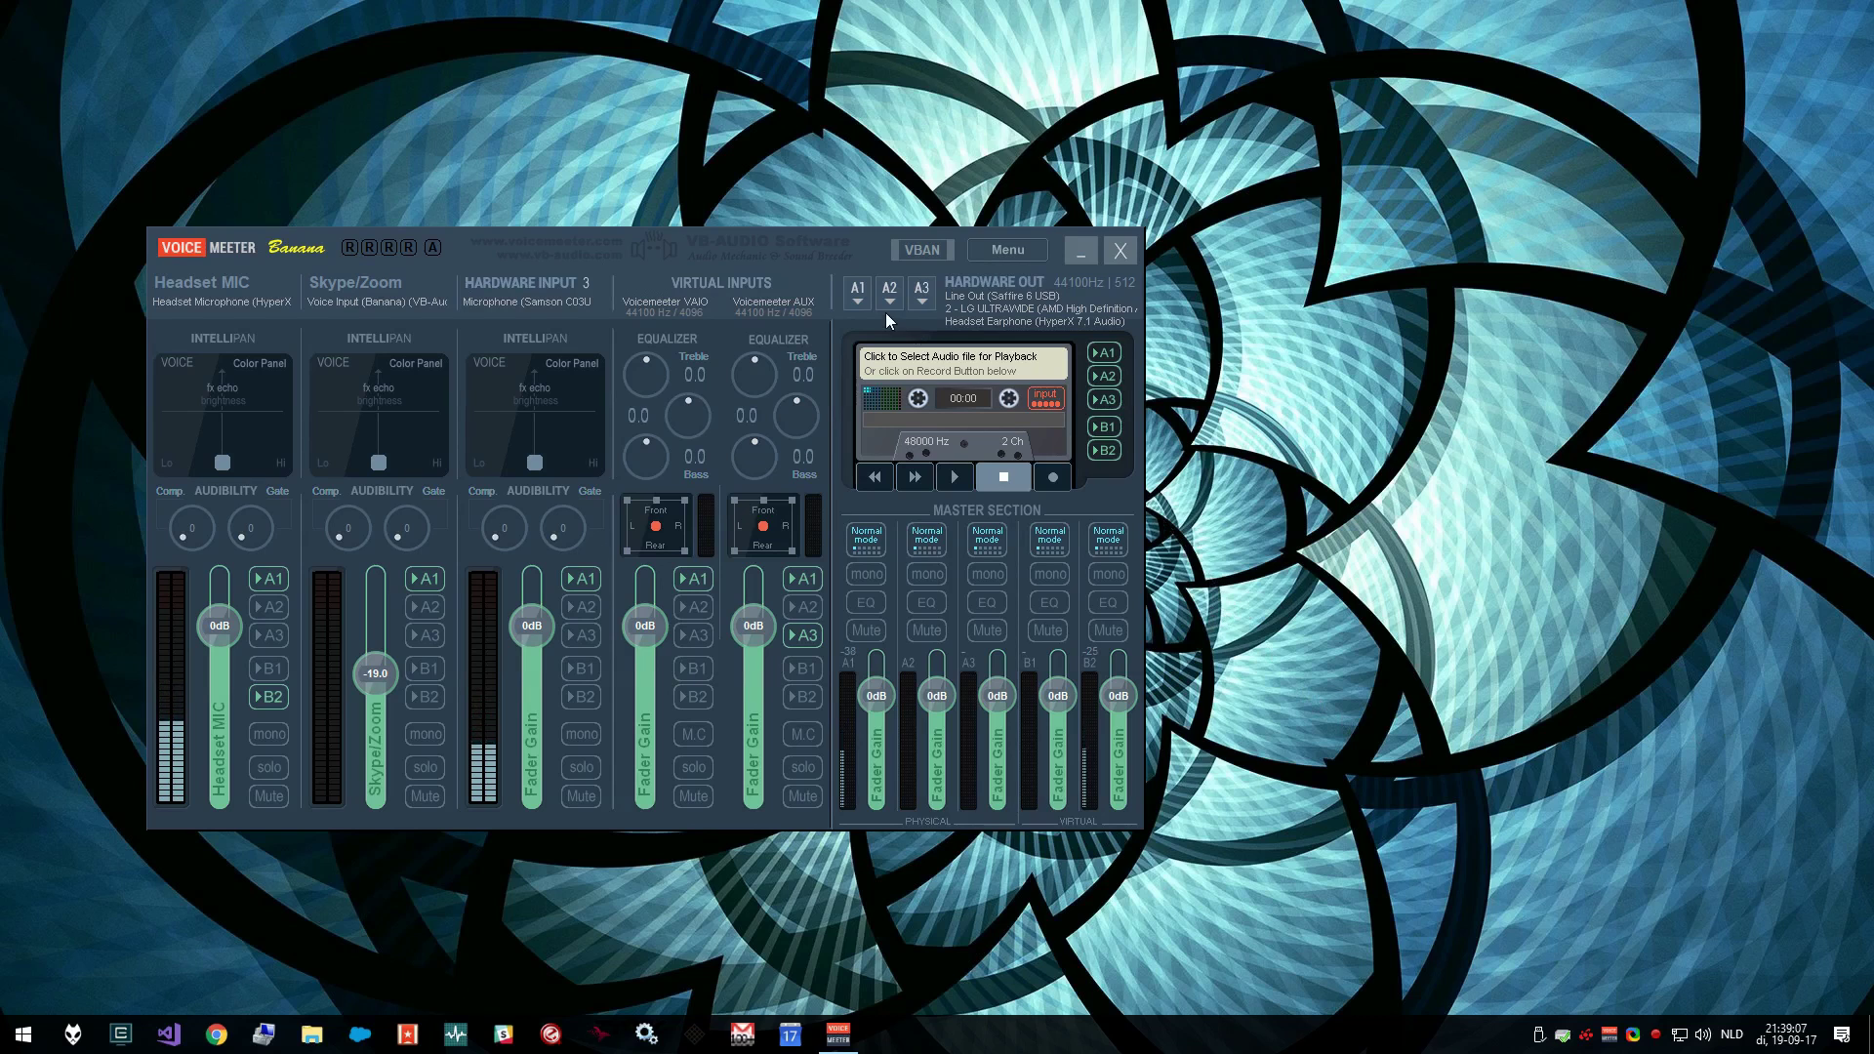
Keep Line Out (Saffire 6 USB) as the A1 output and the HyperX headset earphone as A3
click(857, 301)
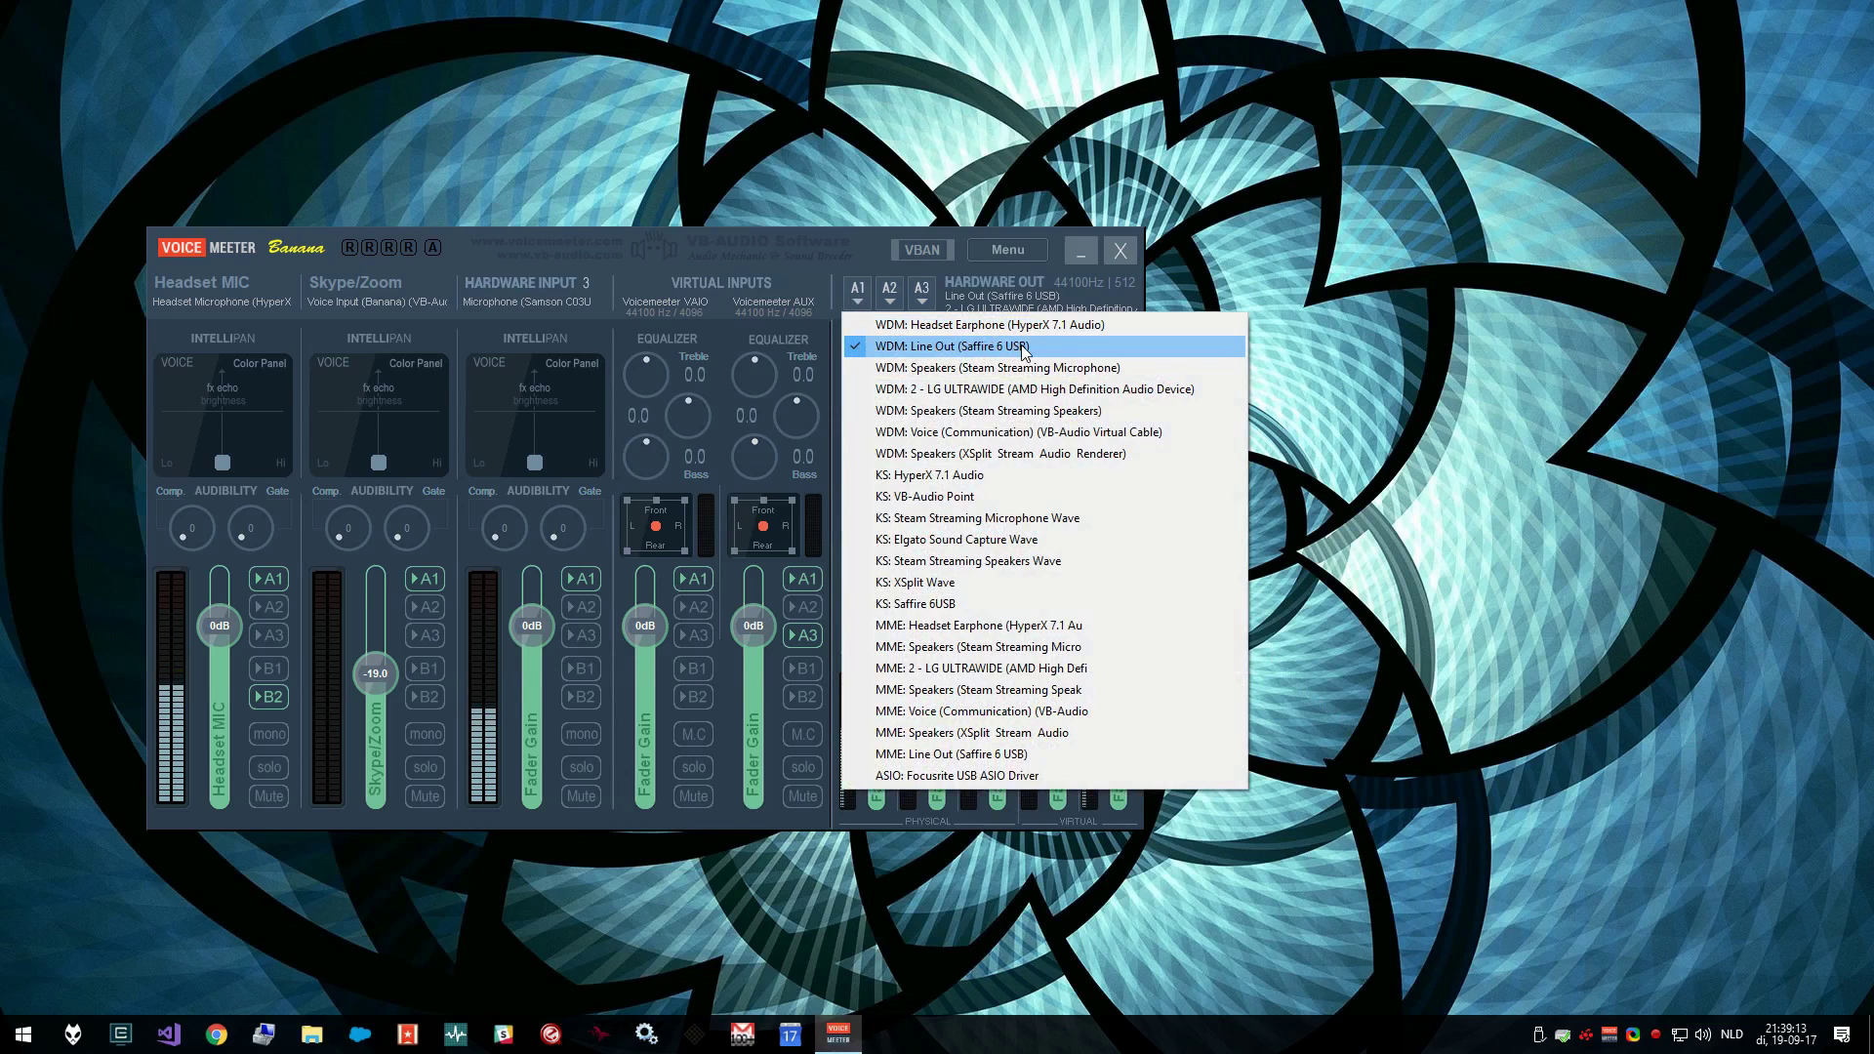
click(889, 289)
click(889, 289)
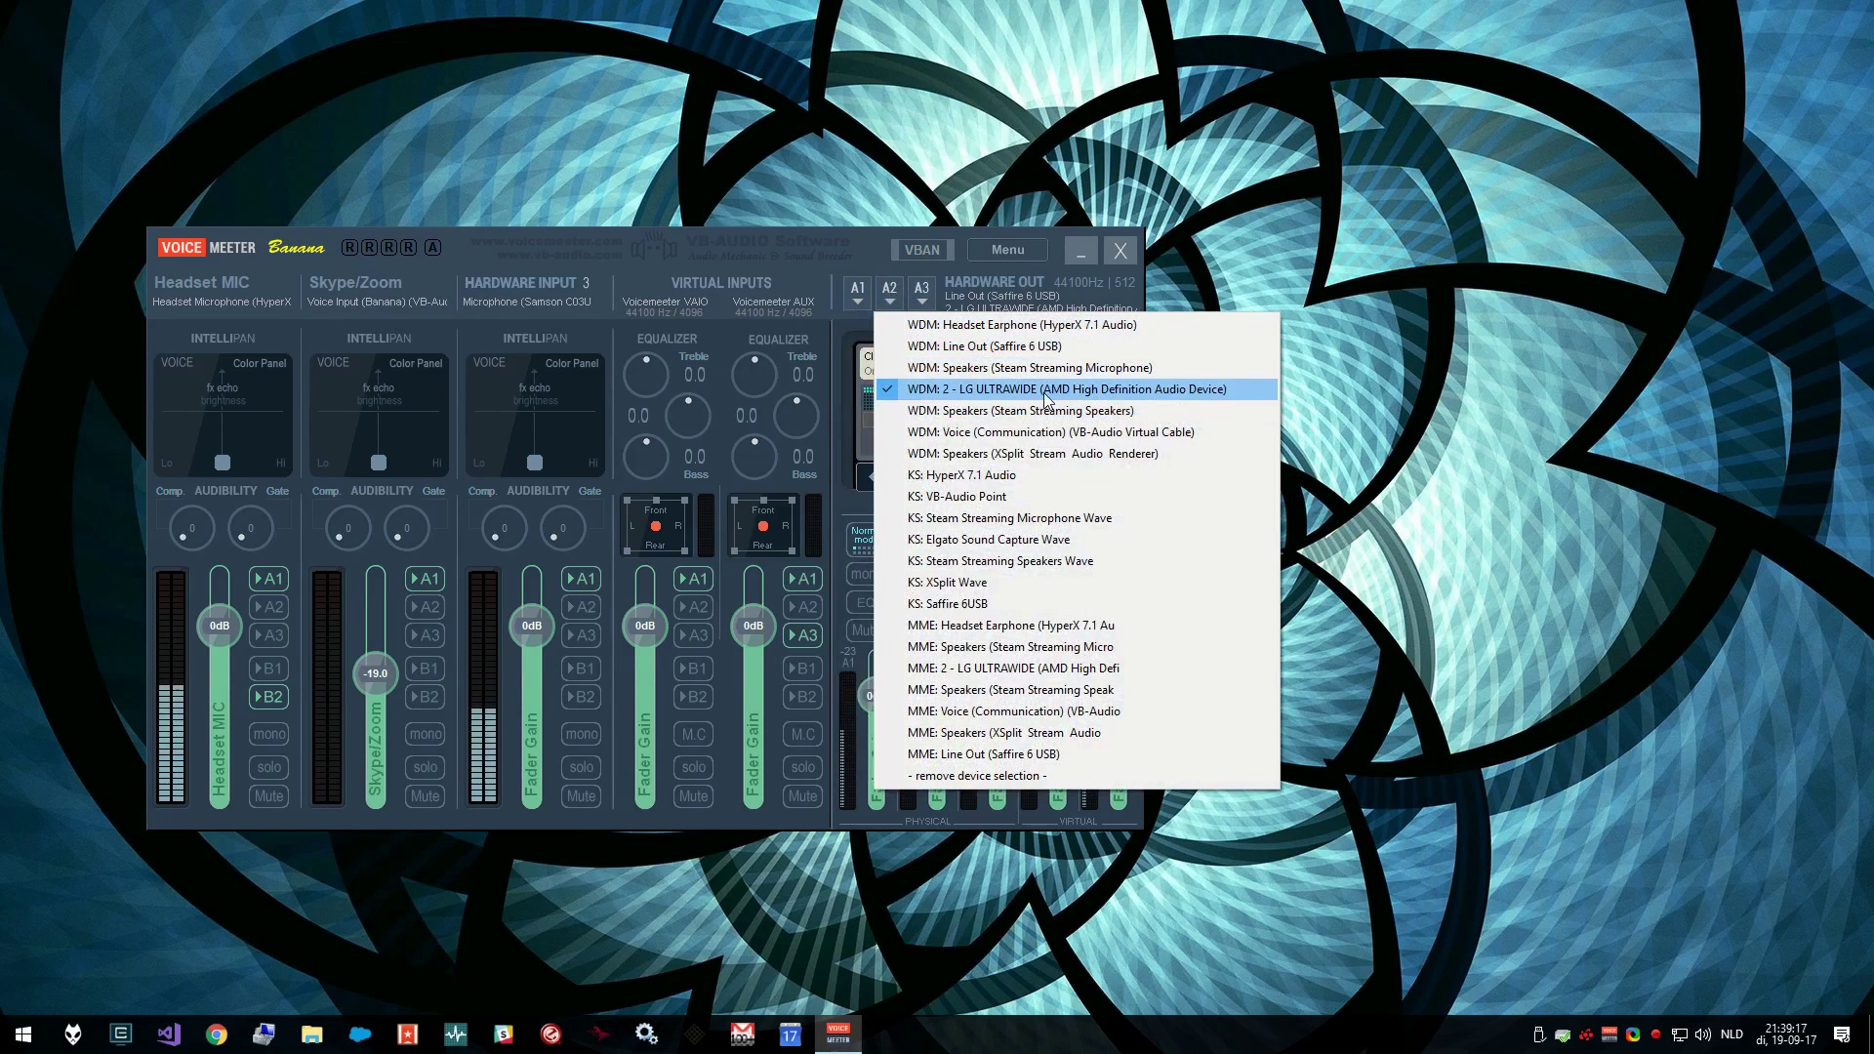
click(921, 289)
click(921, 289)
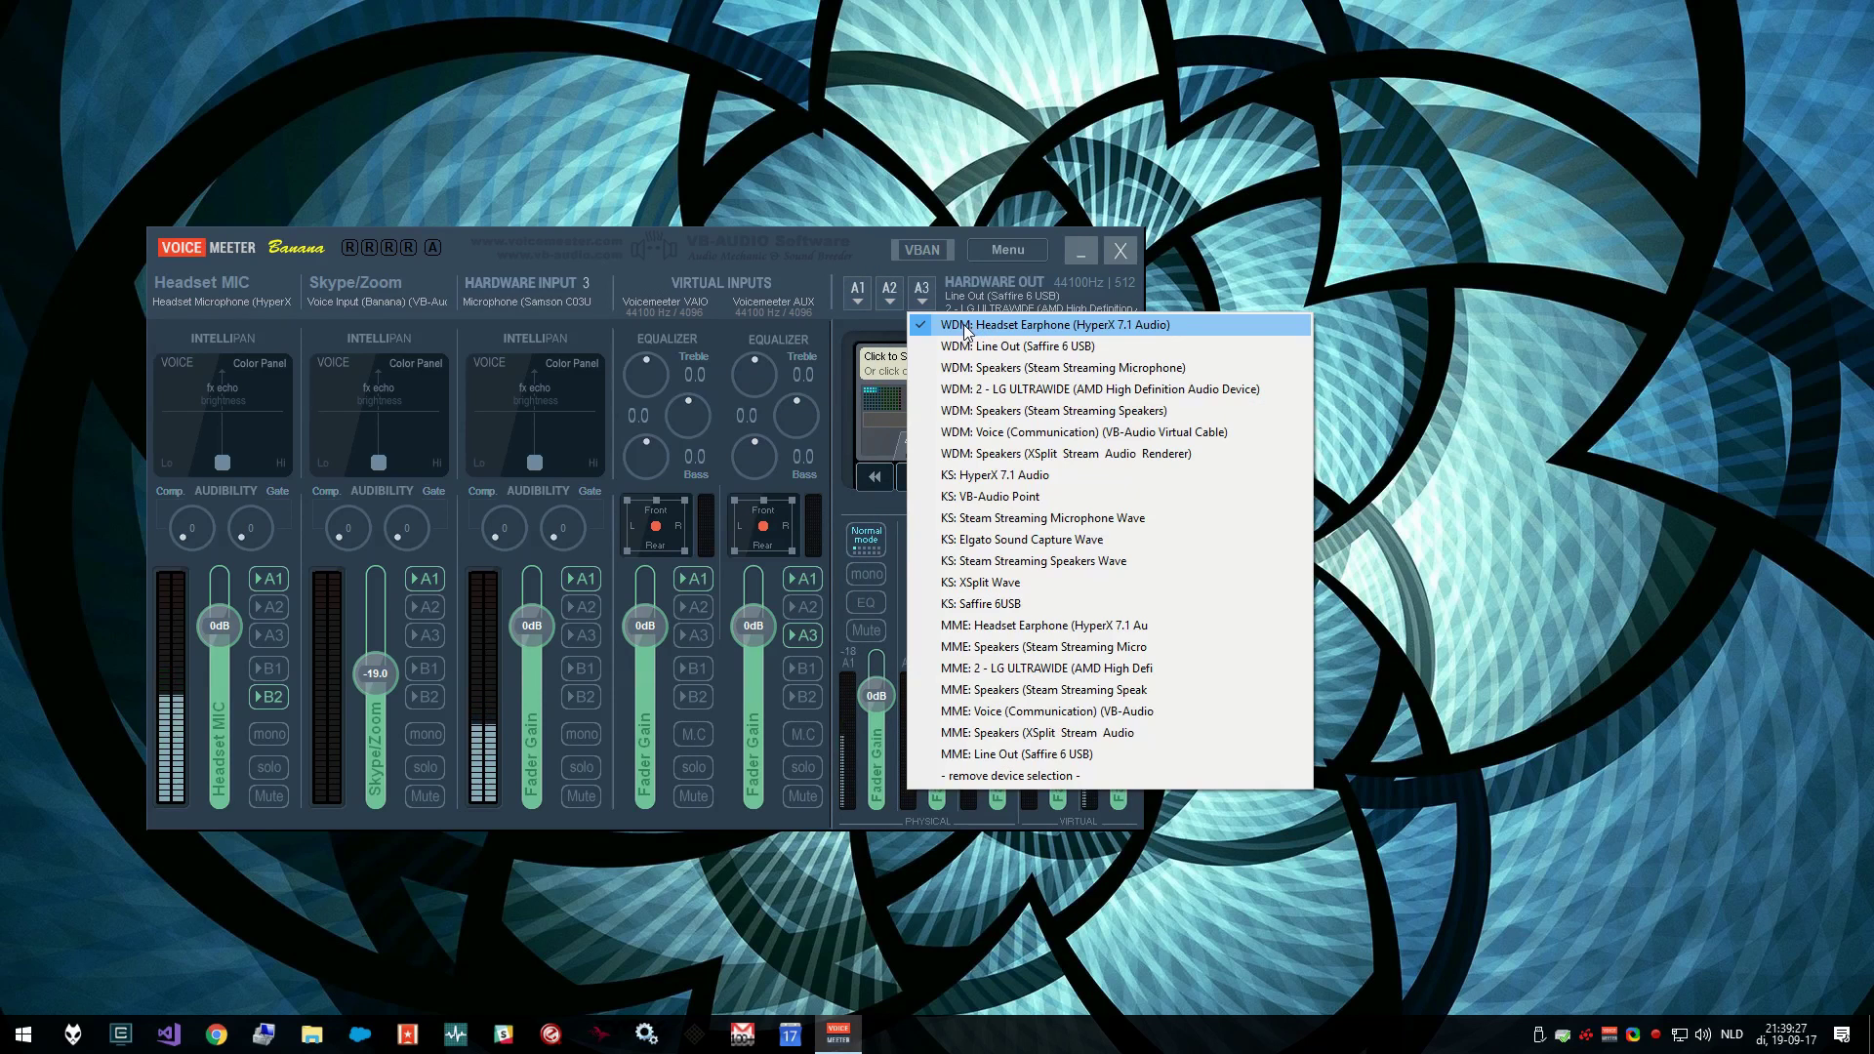
click(966, 327)
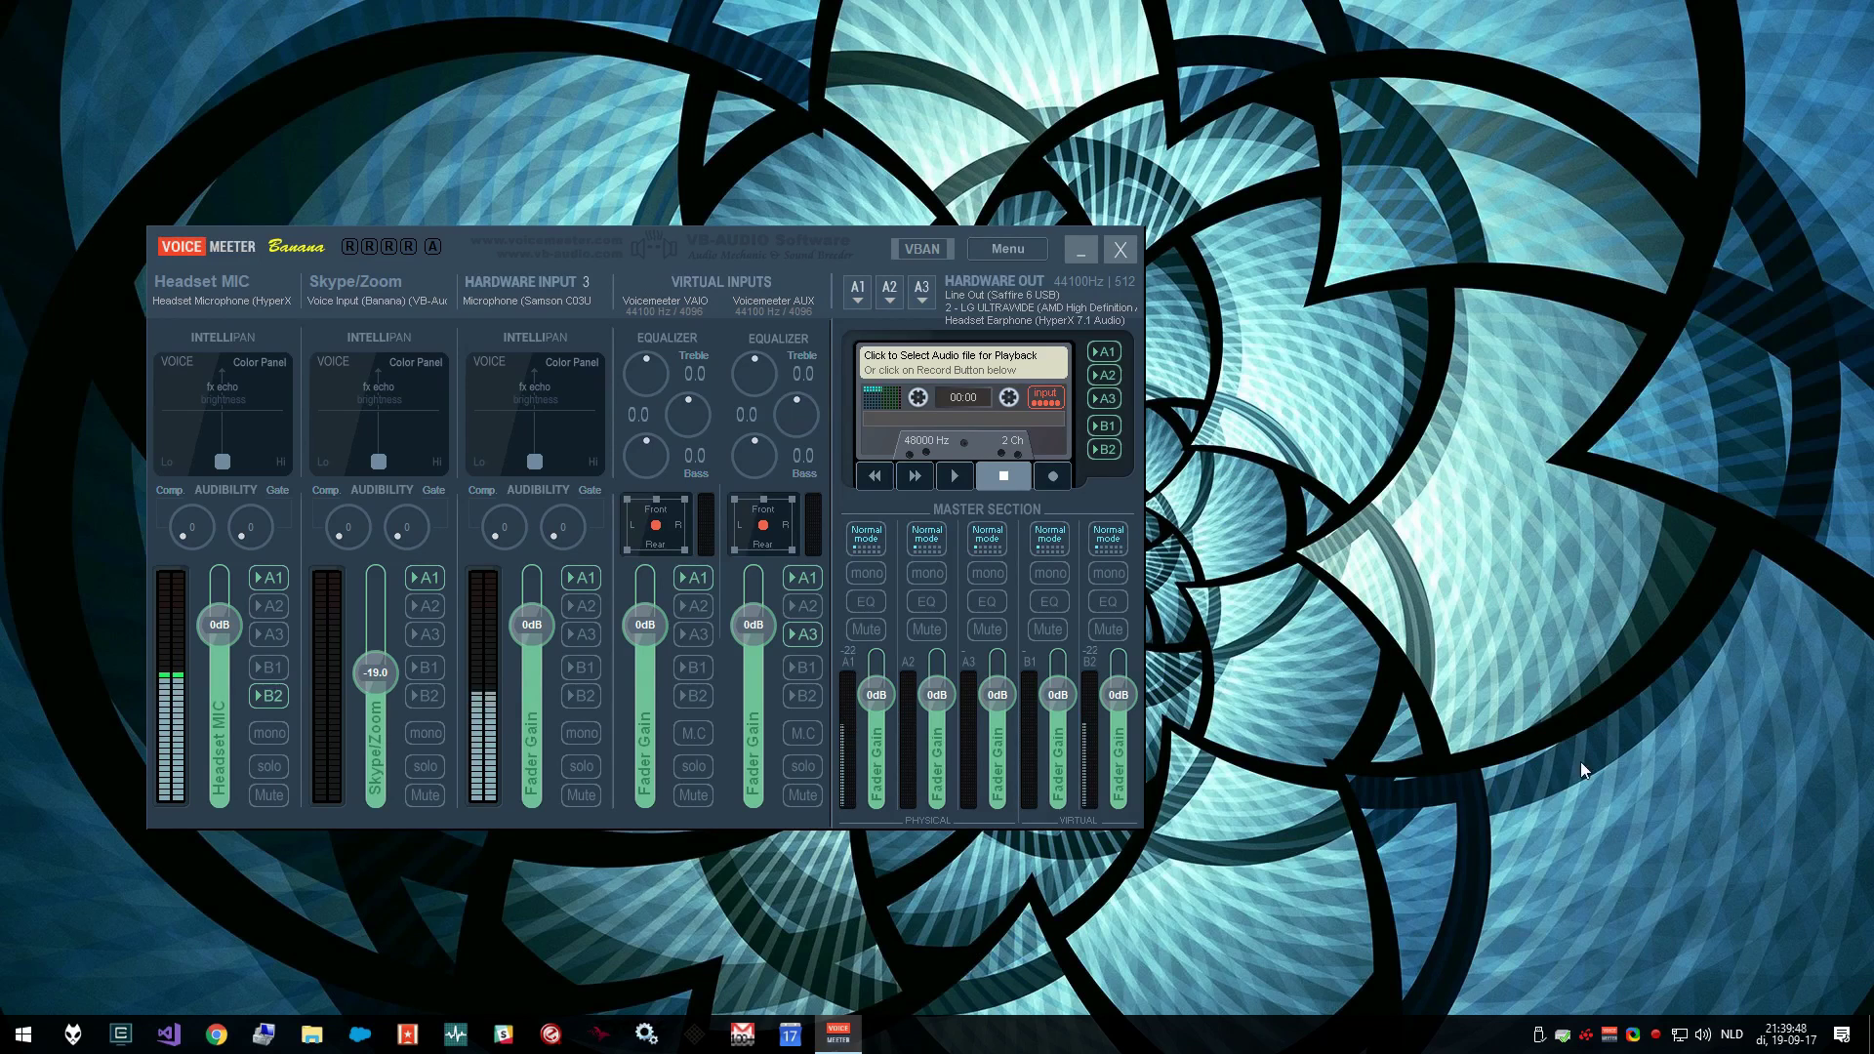
Open Windows playback devices beside the mixer and confirm LG ULTRAWIDE uses 48000 Hz with exclusive mode
right_click(1698, 1044)
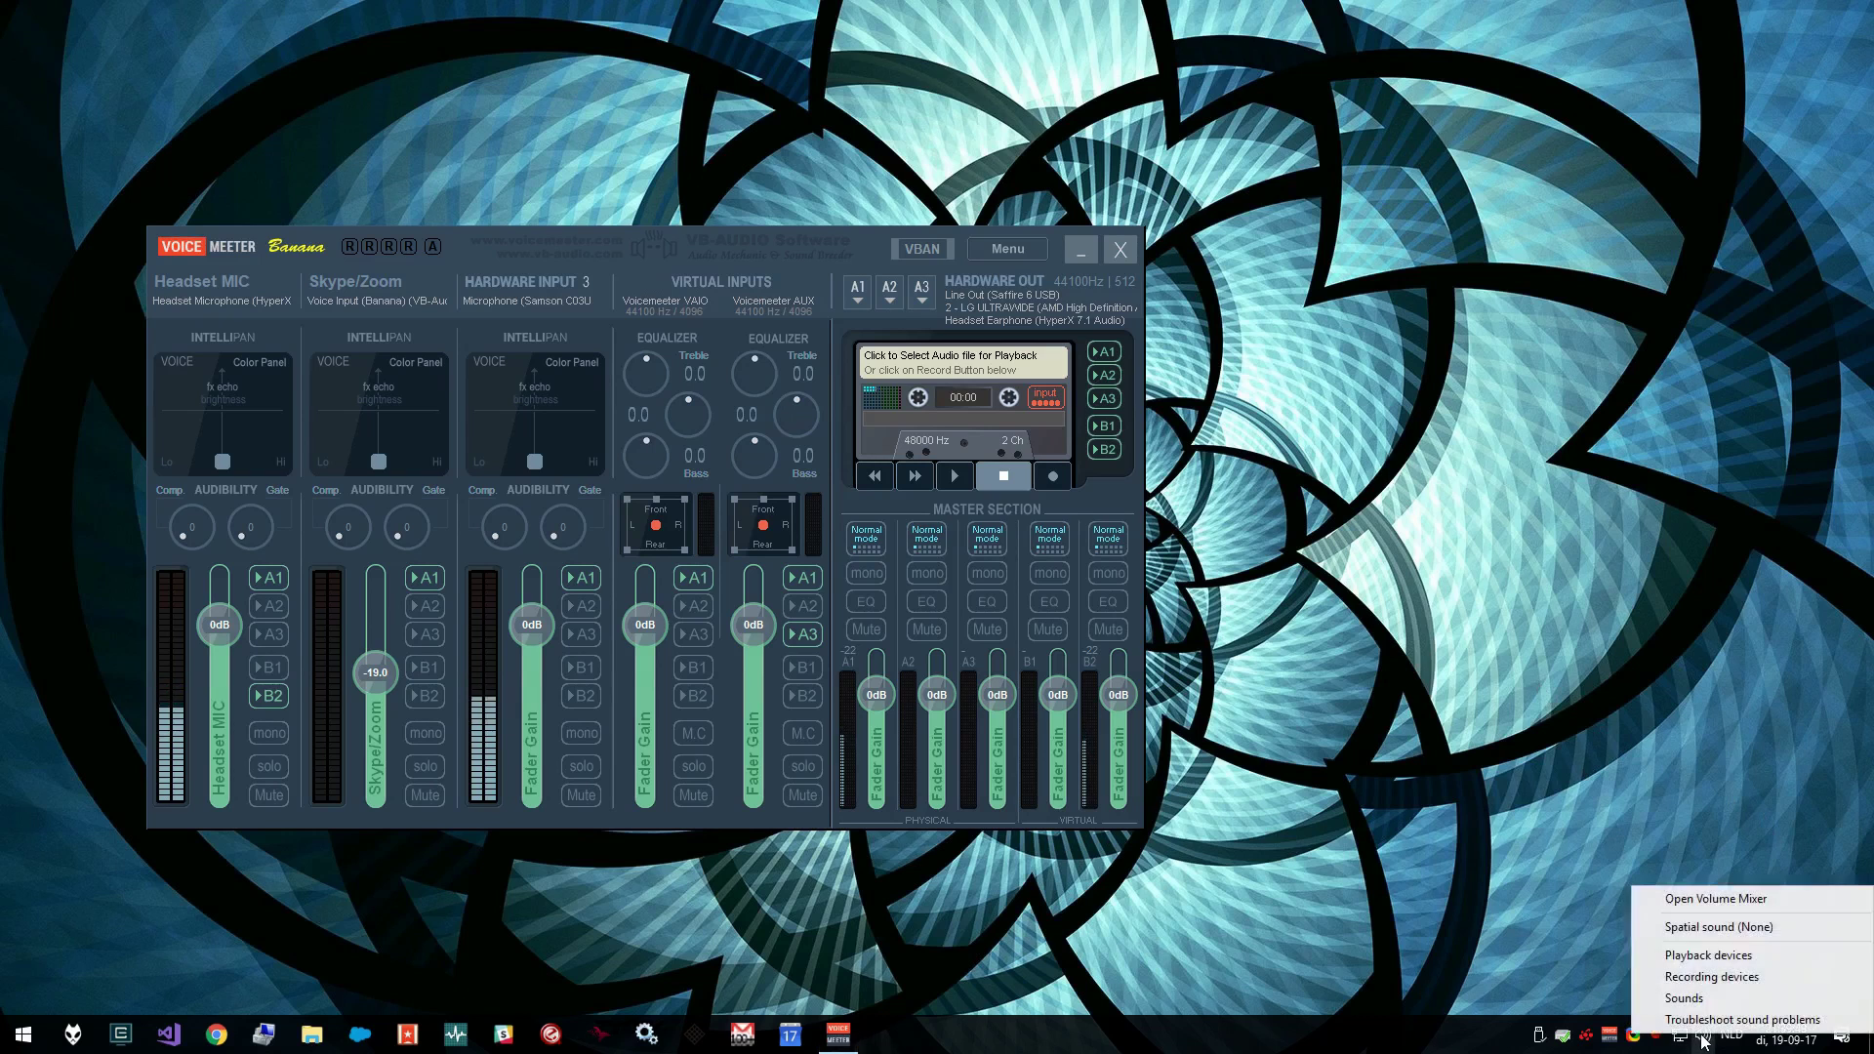
click(1710, 957)
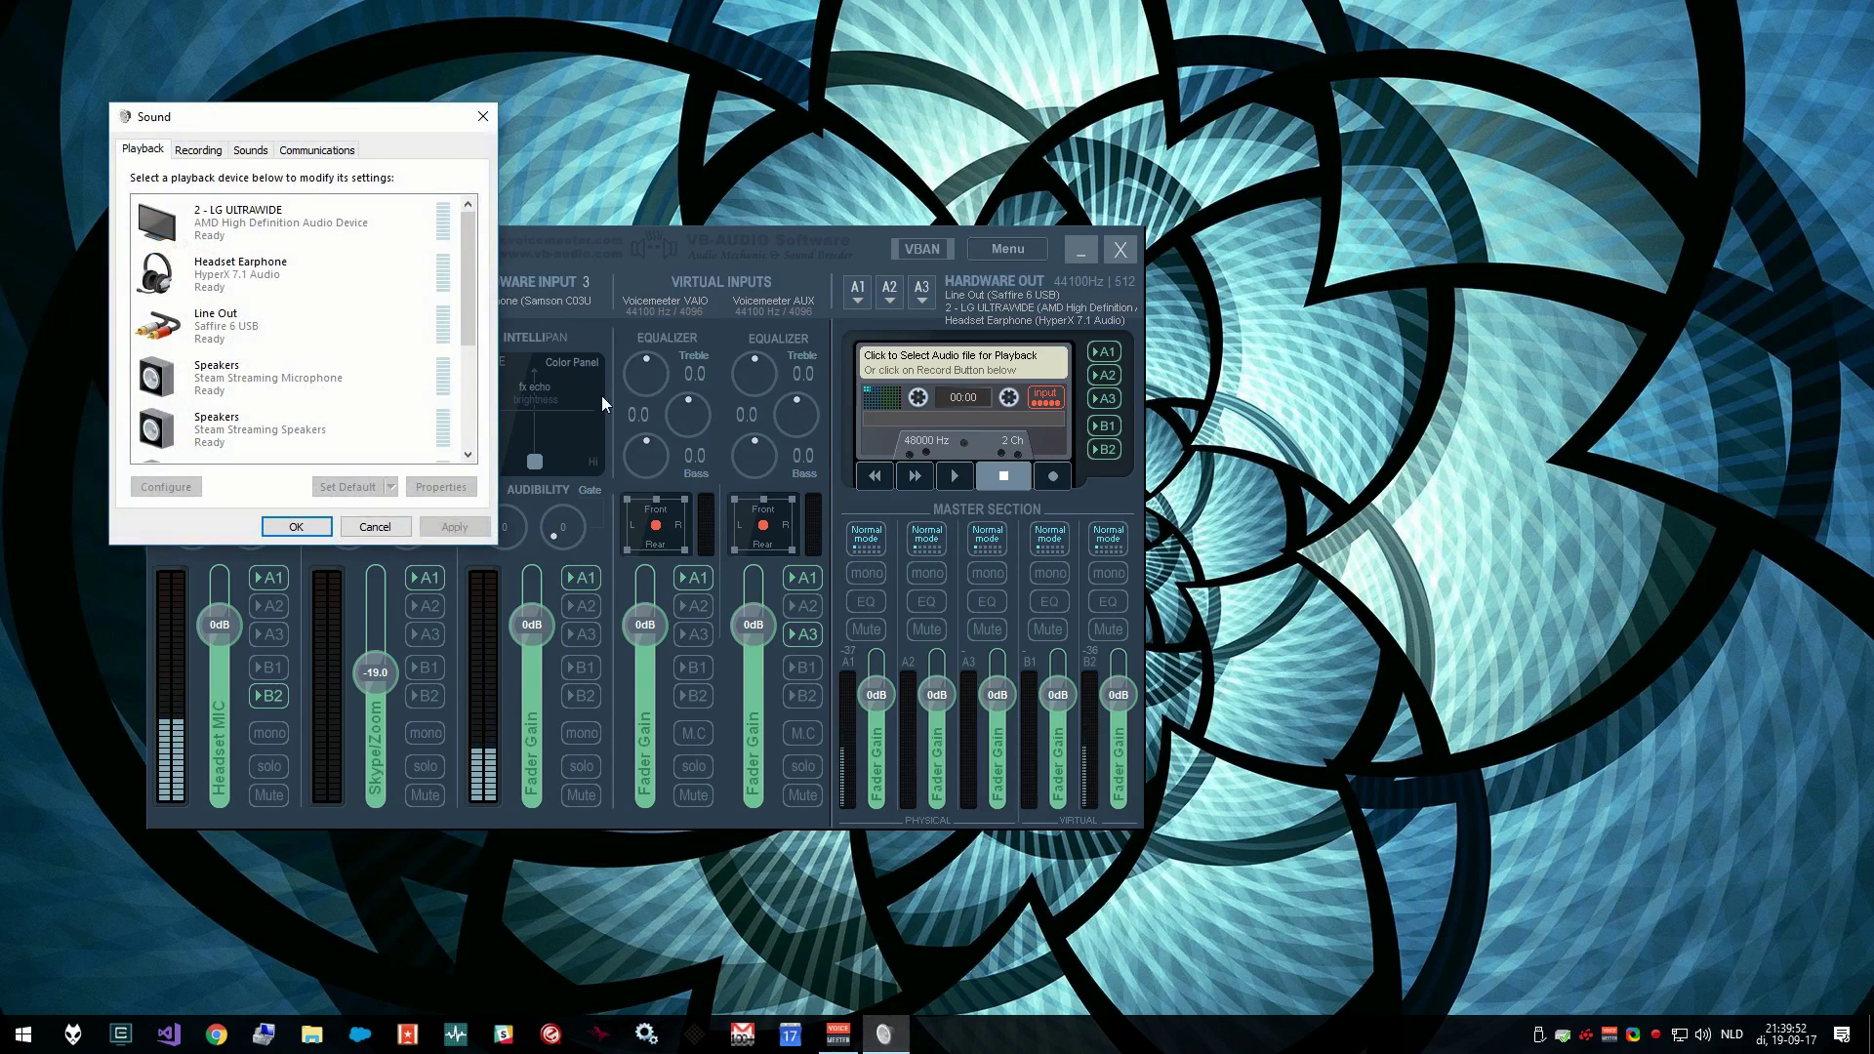
drag(368, 130, 1451, 173)
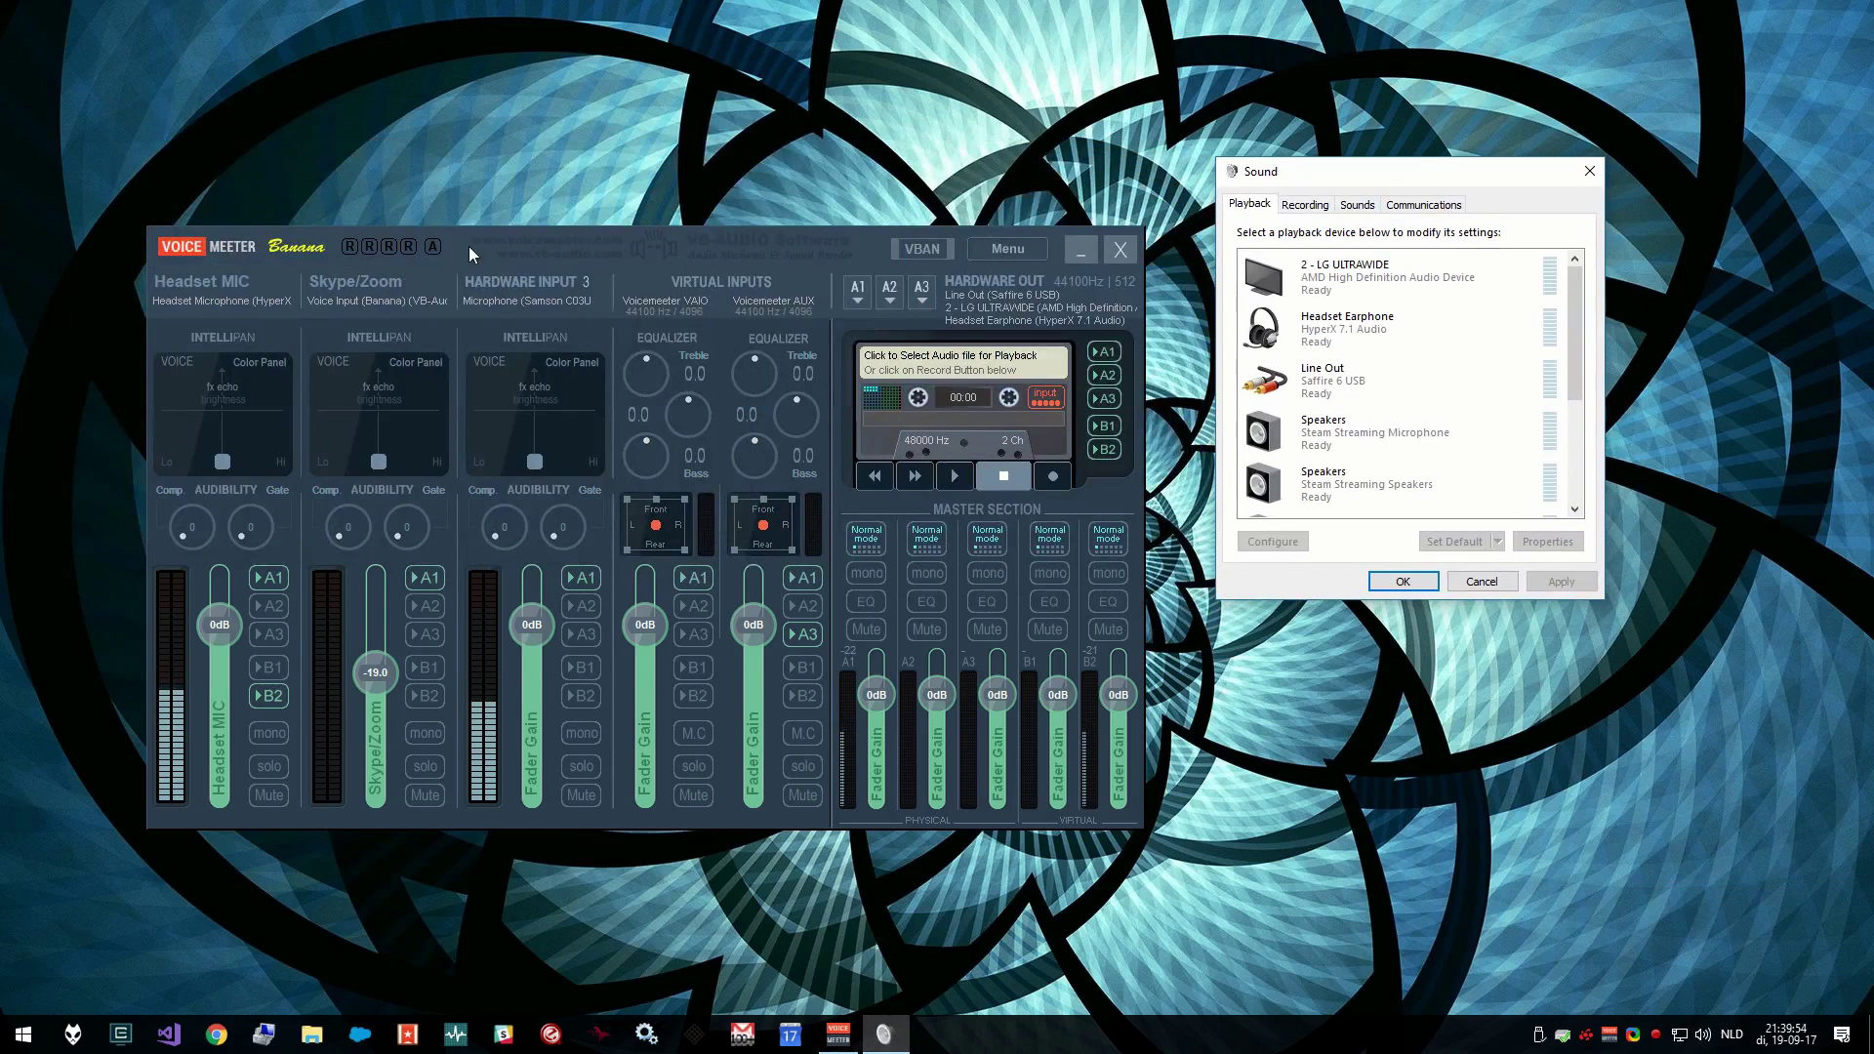
click(1337, 493)
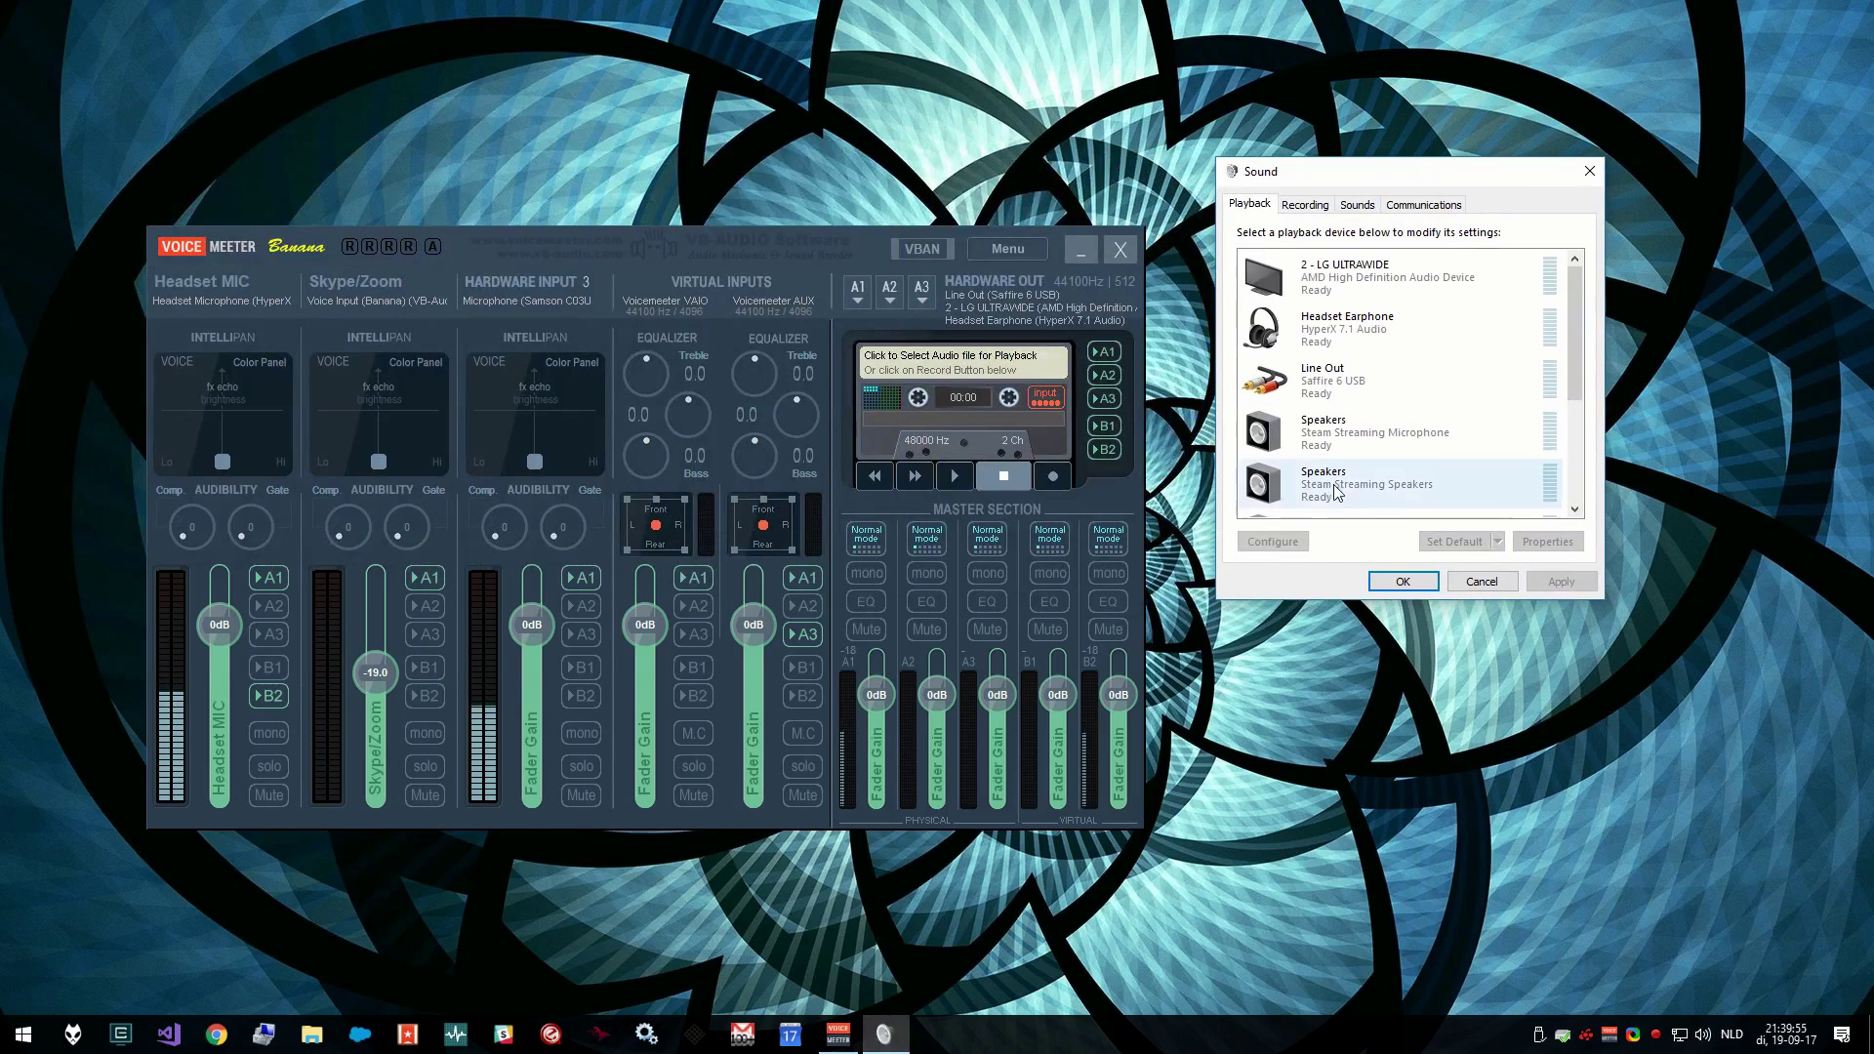
double_click(1403, 294)
click(1461, 295)
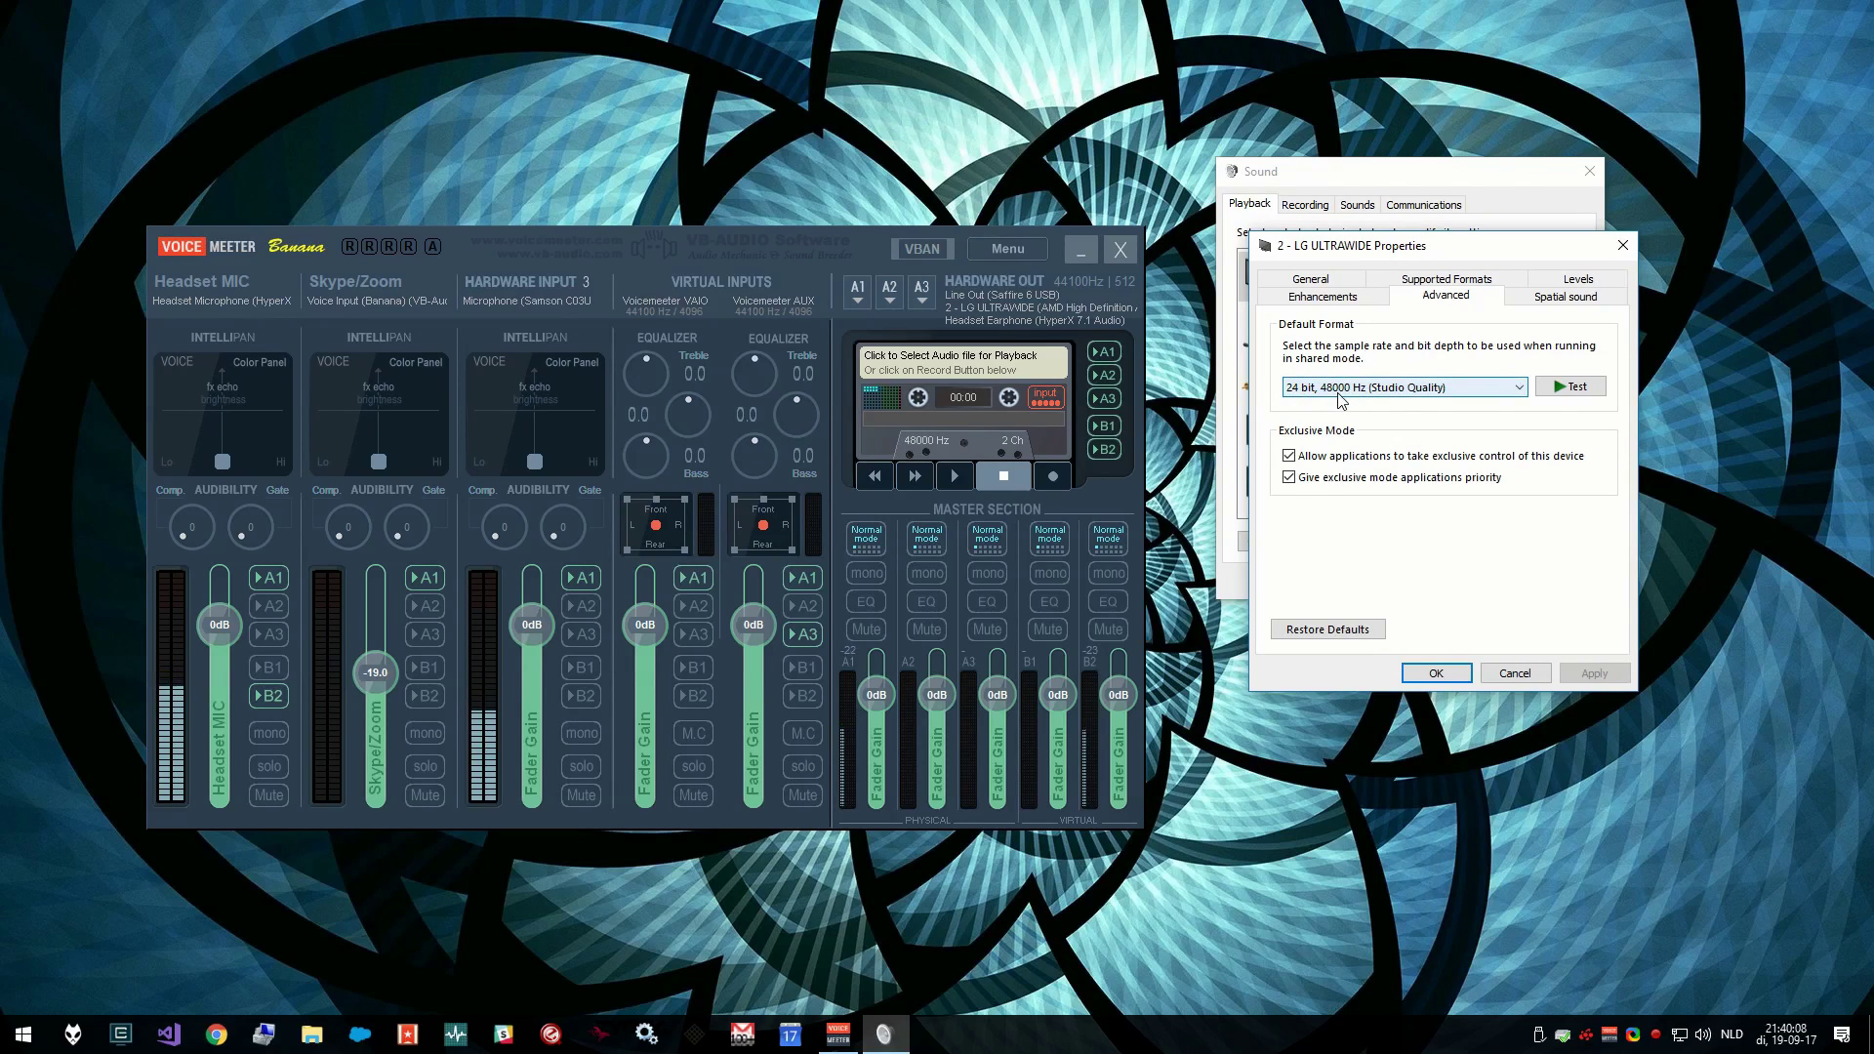
click(1436, 674)
Confirm Line Out and Voice (Communication) also use 48000 Hz with exclusive mode allowed
double_click(1465, 384)
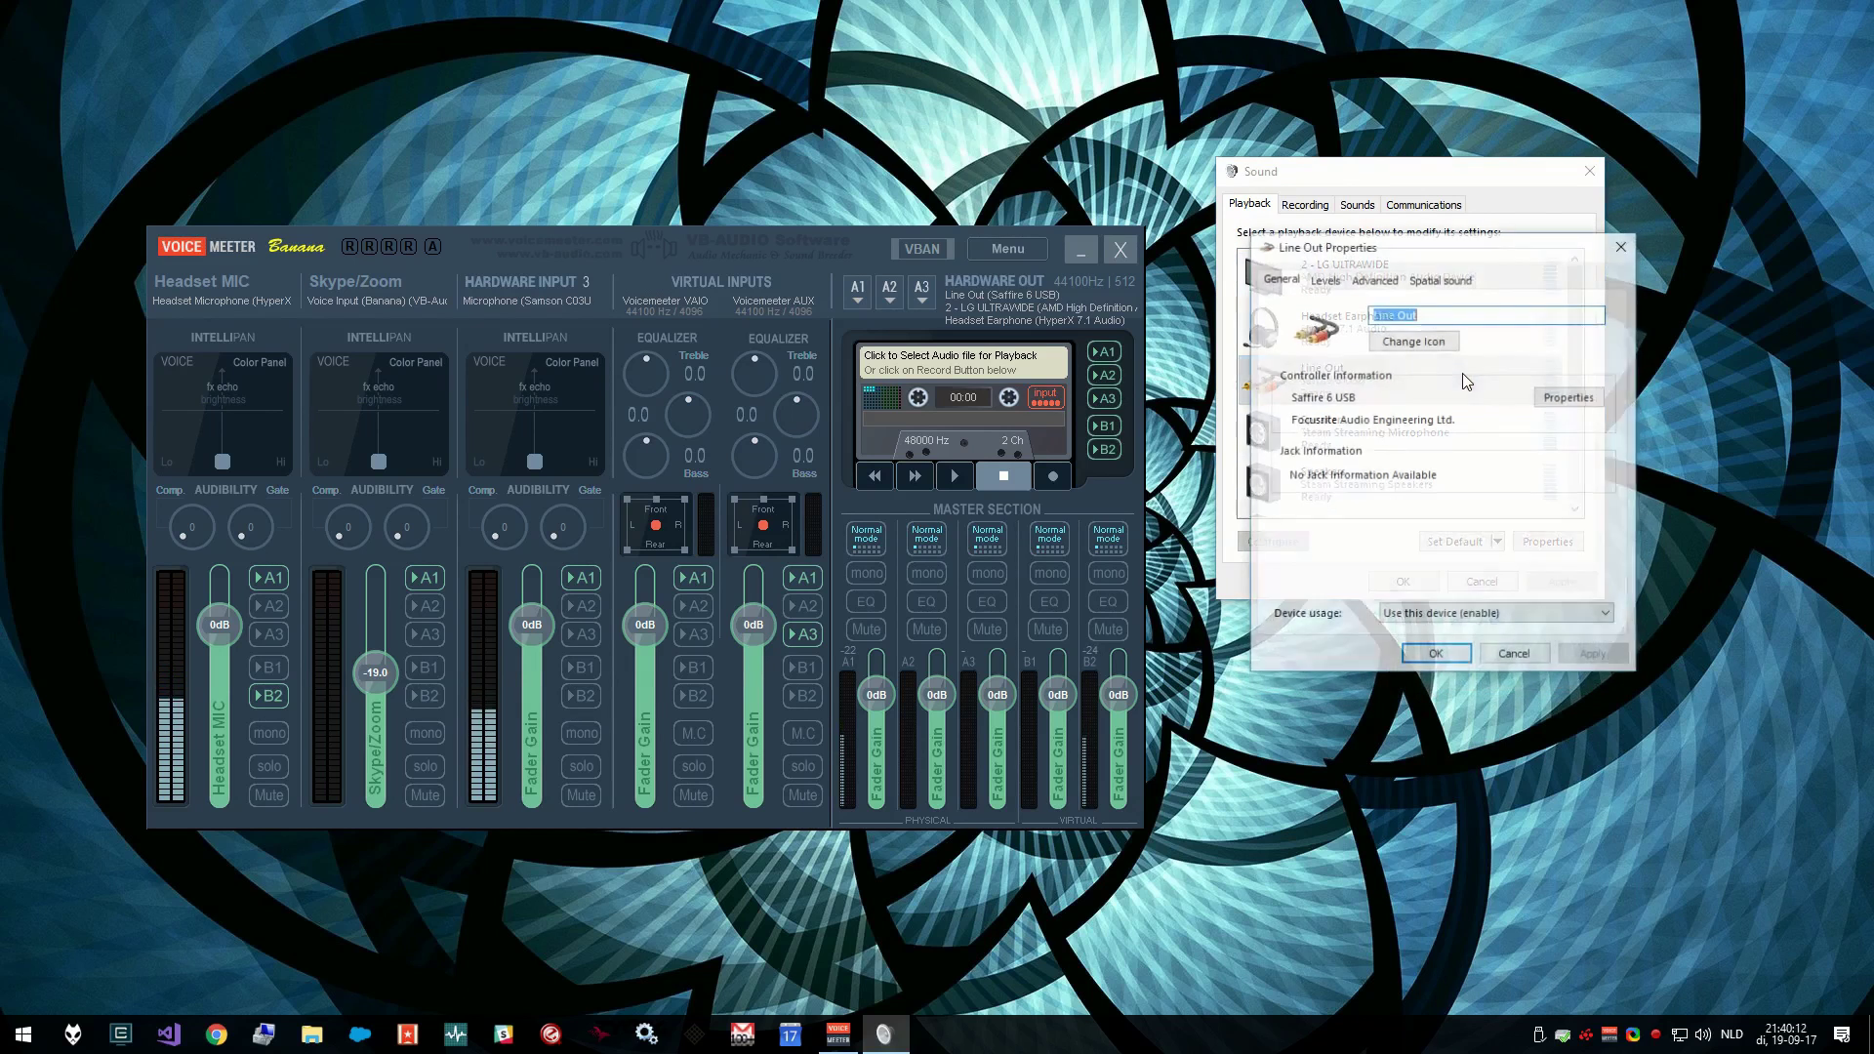
click(1378, 280)
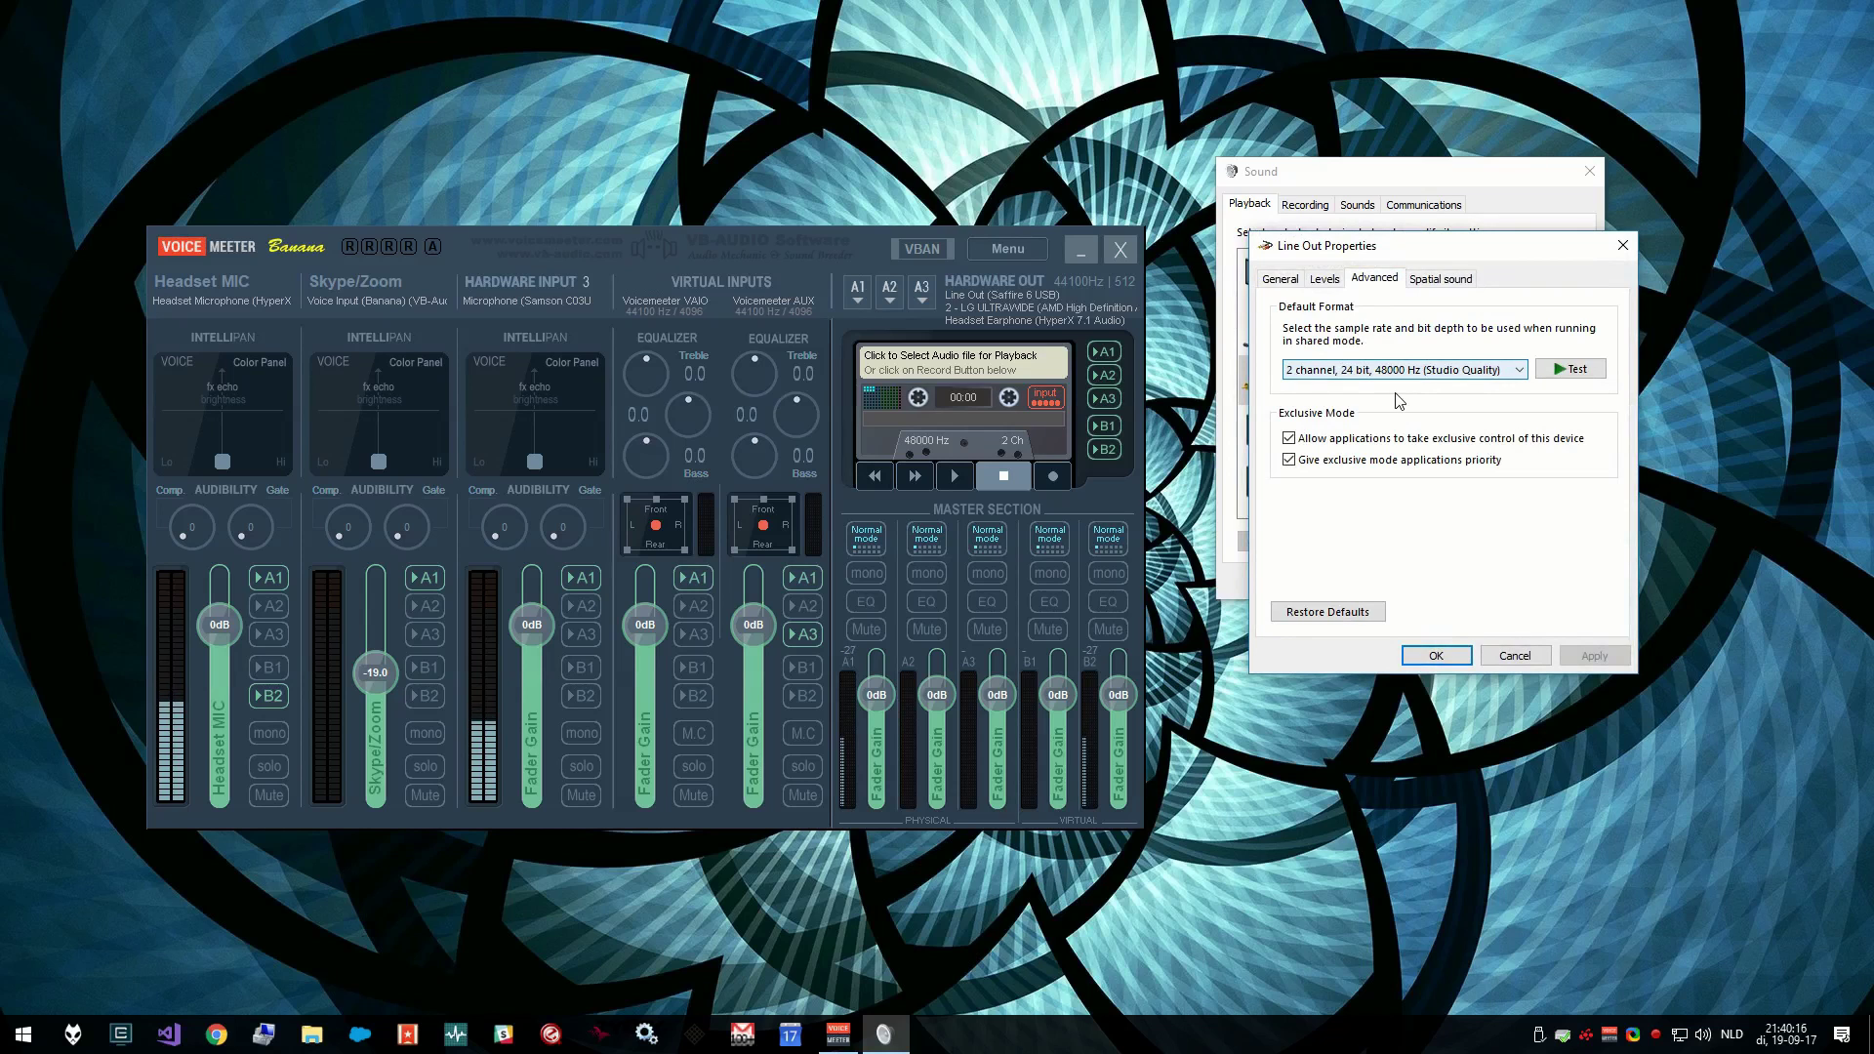
click(1436, 655)
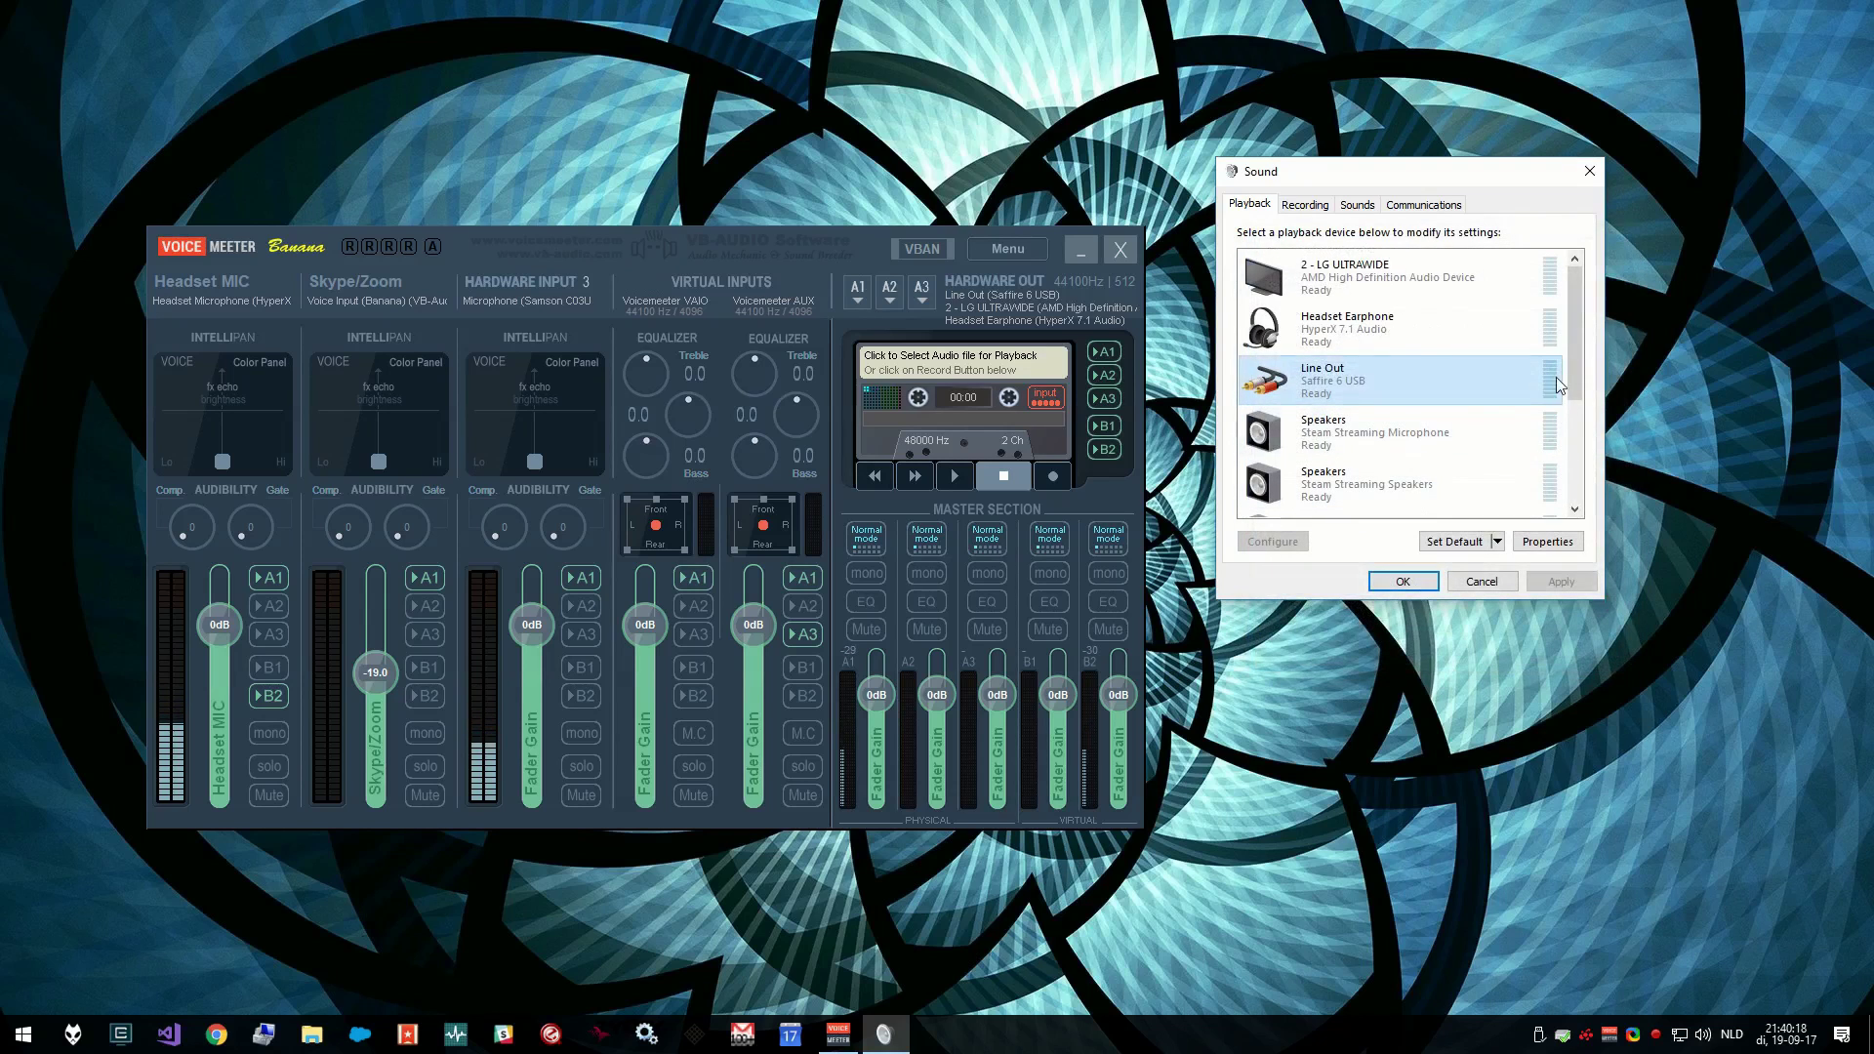
scroll(1573, 367, down, 3)
double_click(1435, 402)
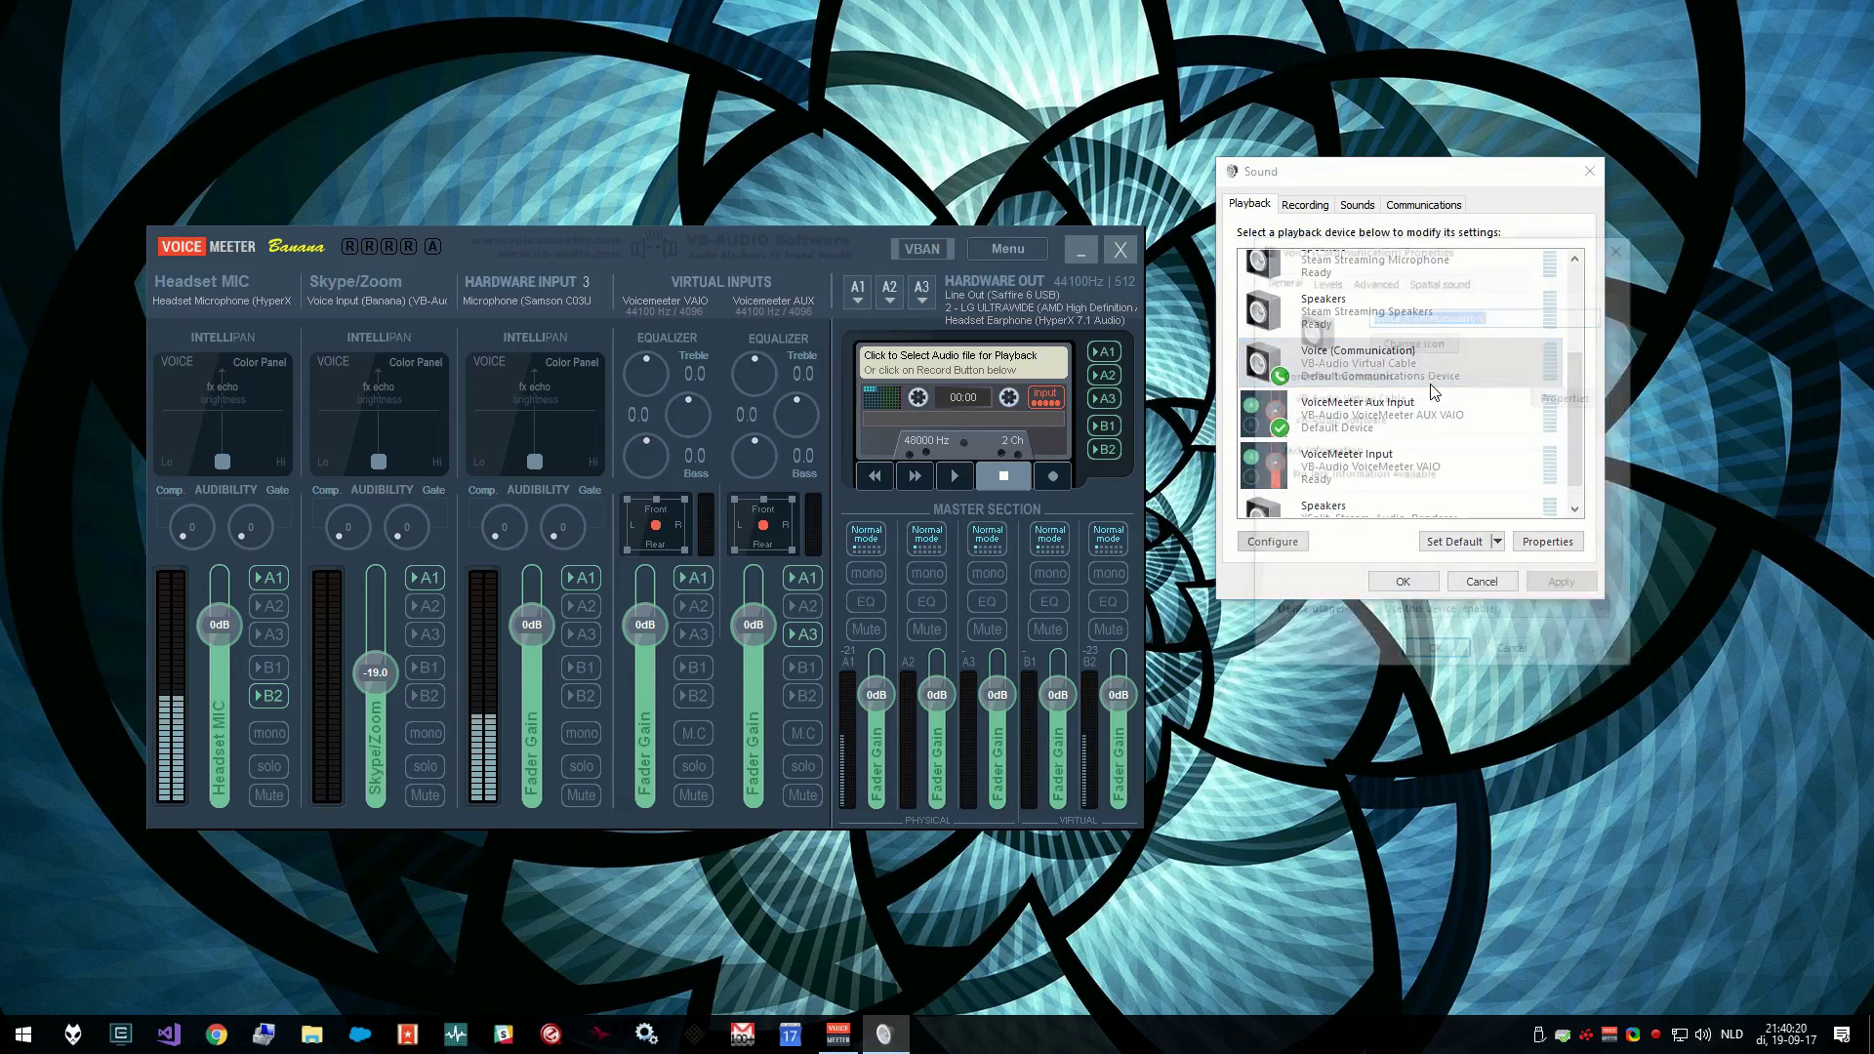
click(1374, 280)
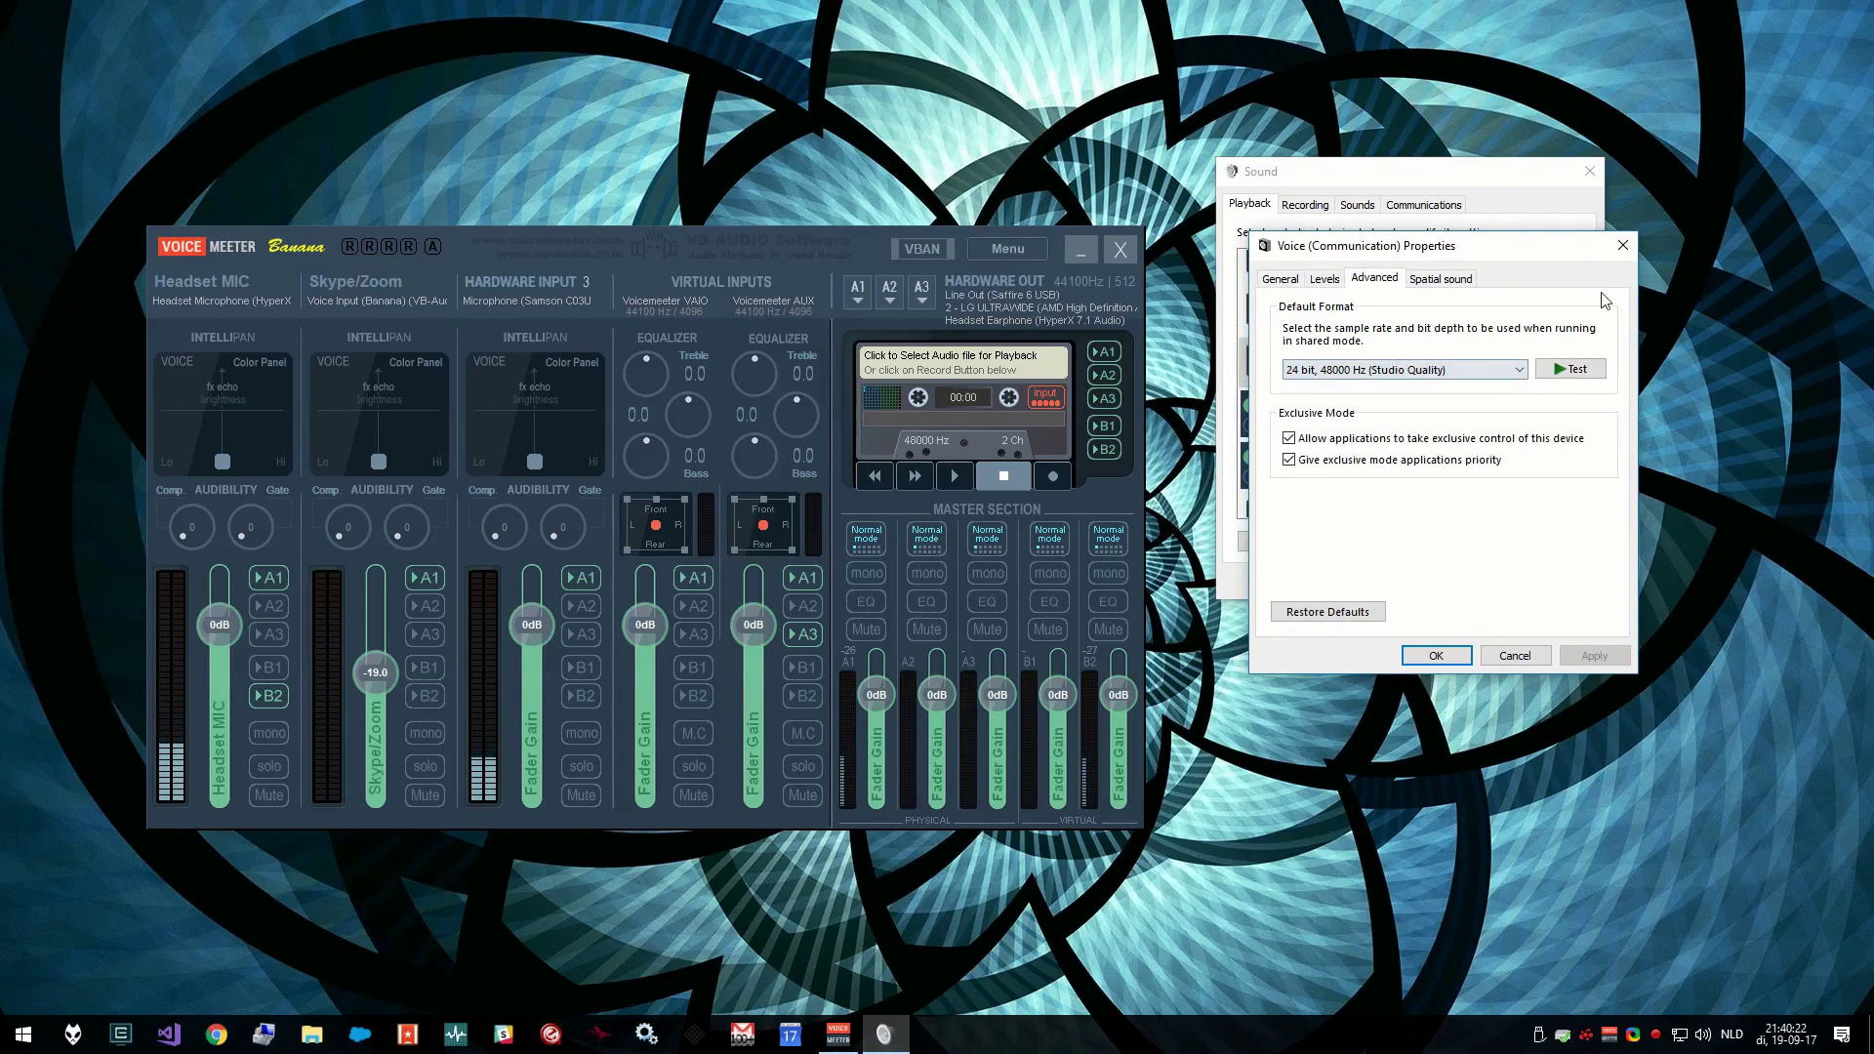
click(1623, 245)
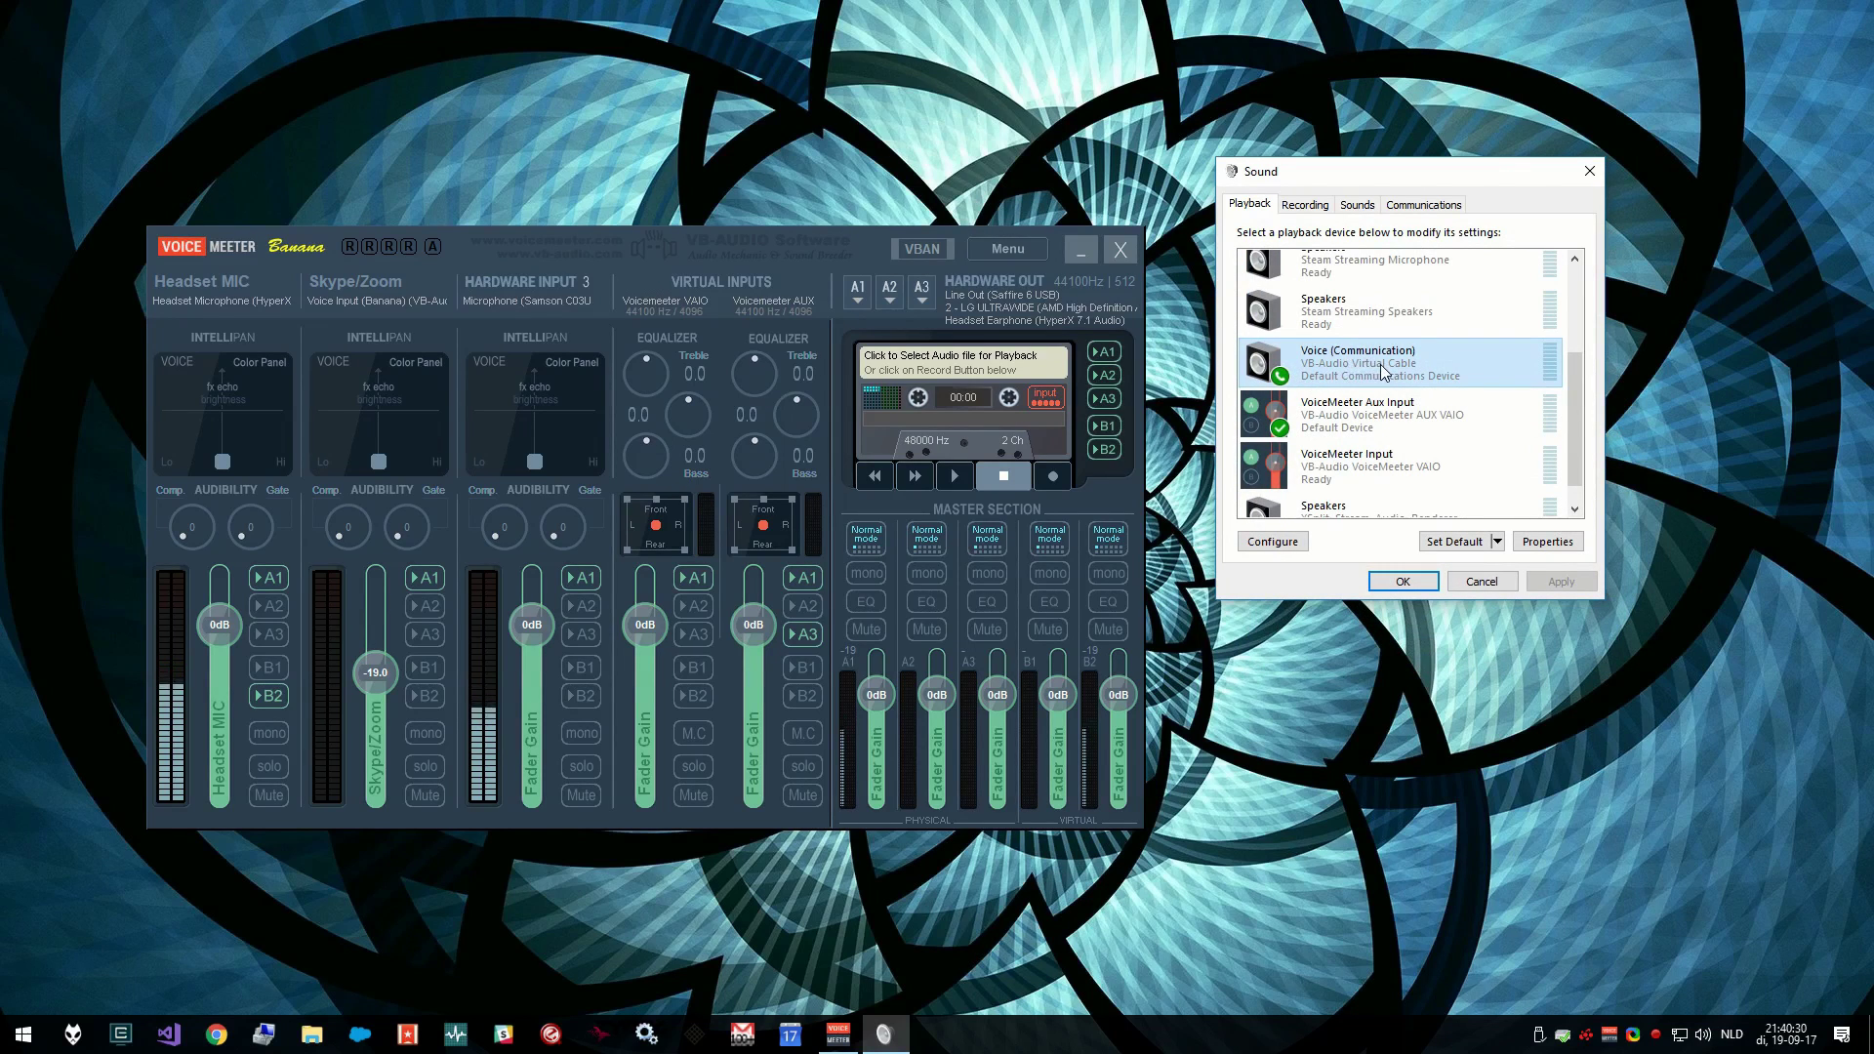
Keep the Samson C03U microphone at 48000 Hz with both exclusive-mode boxes checked, then close Sound
click(1317, 209)
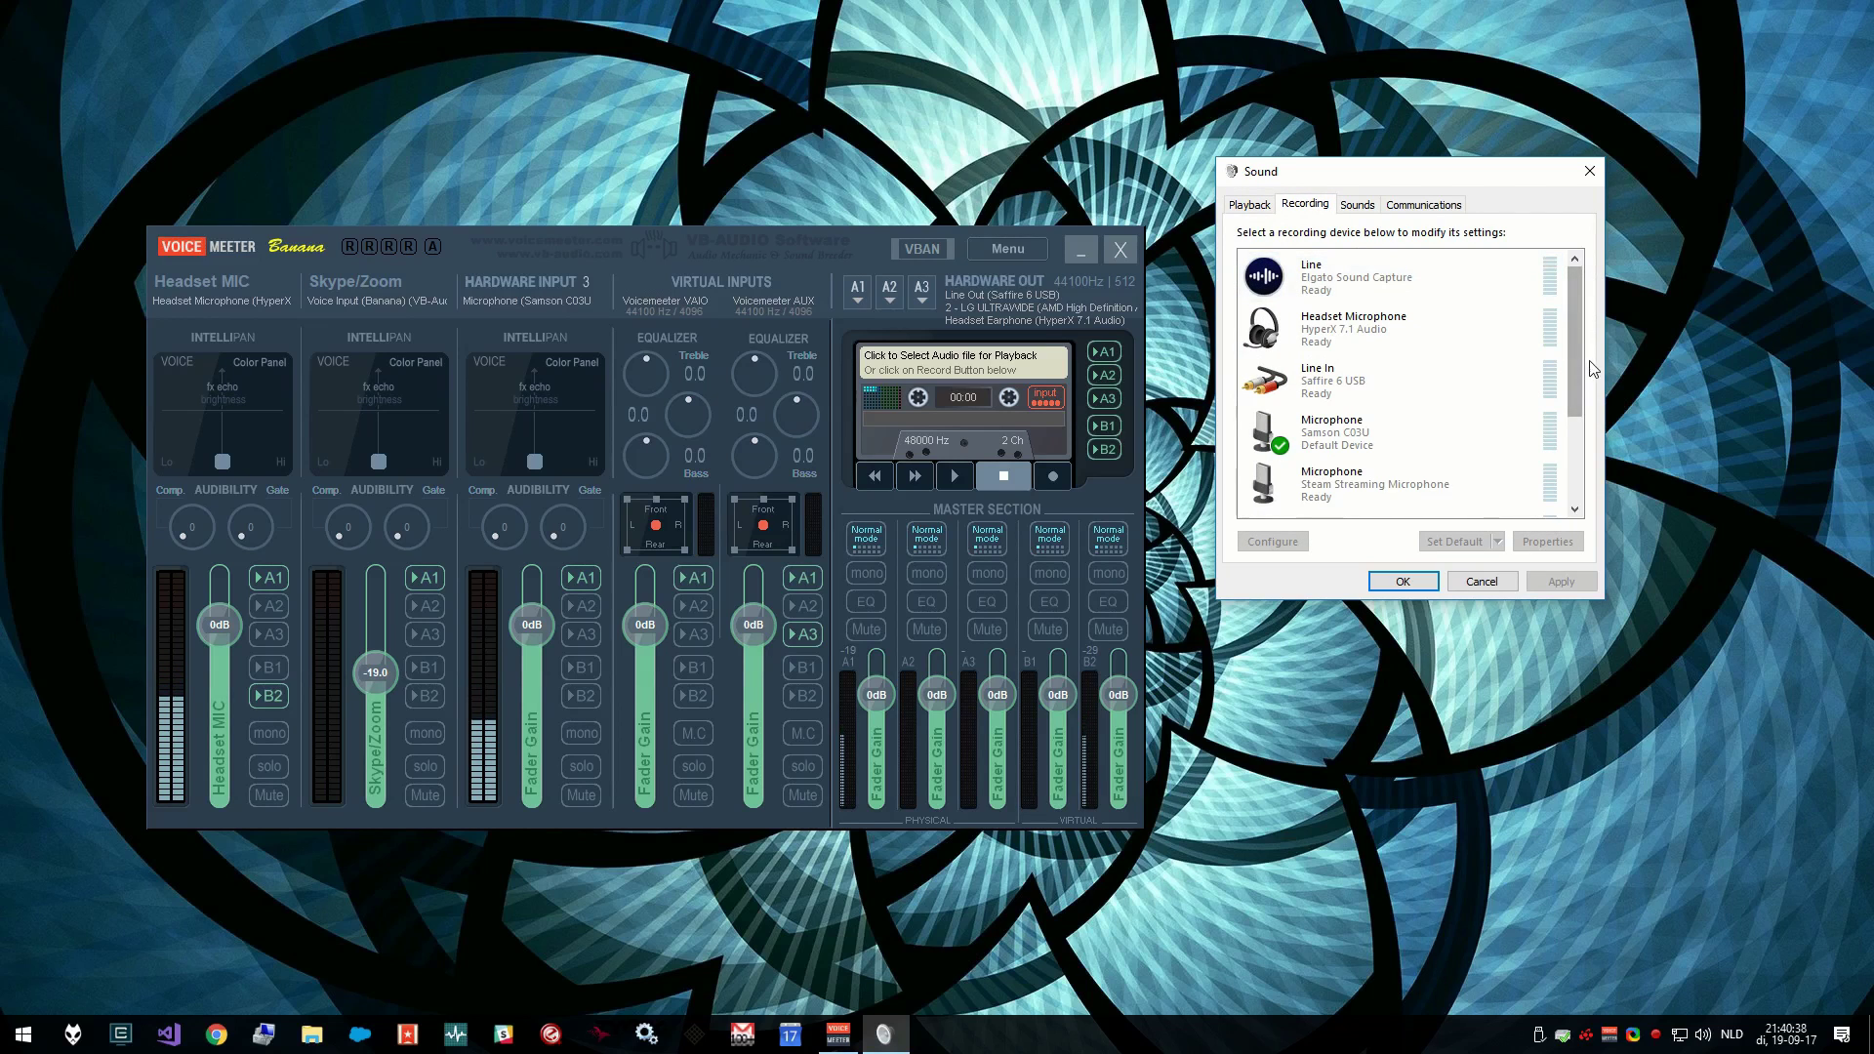
click(1390, 449)
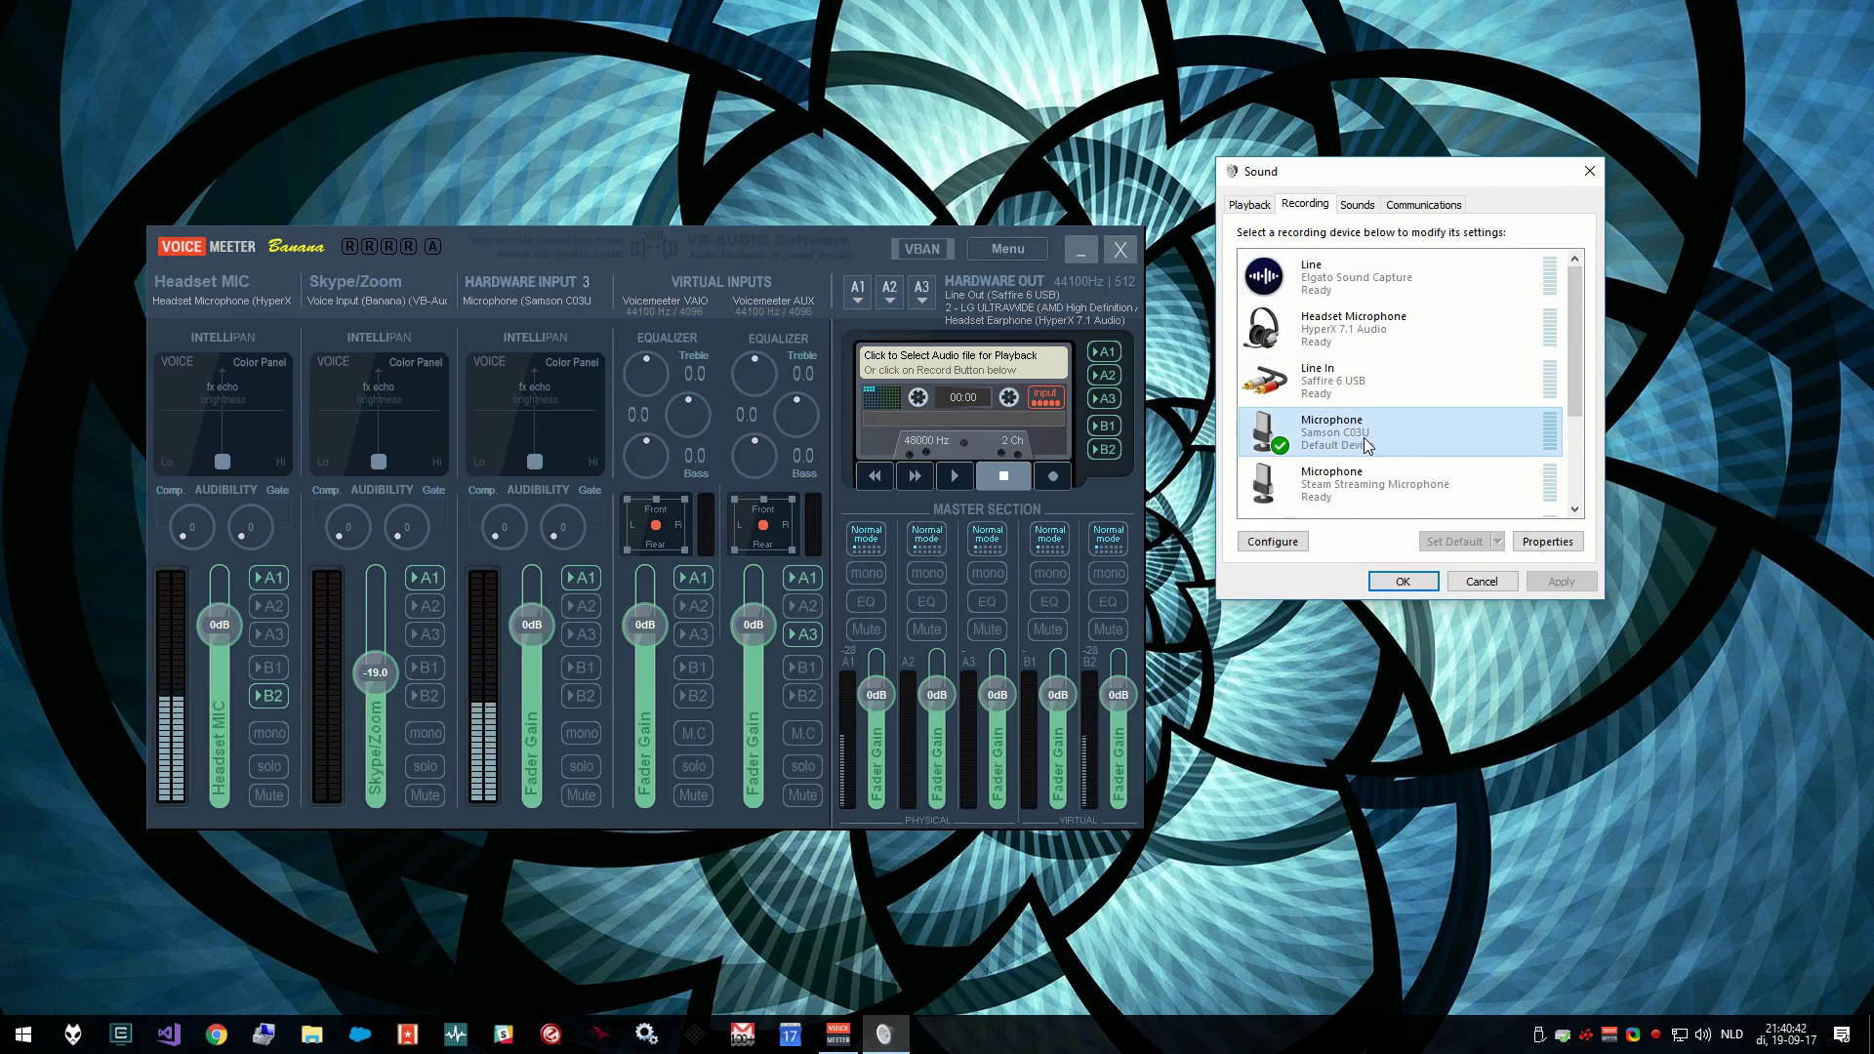
double_click(1364, 444)
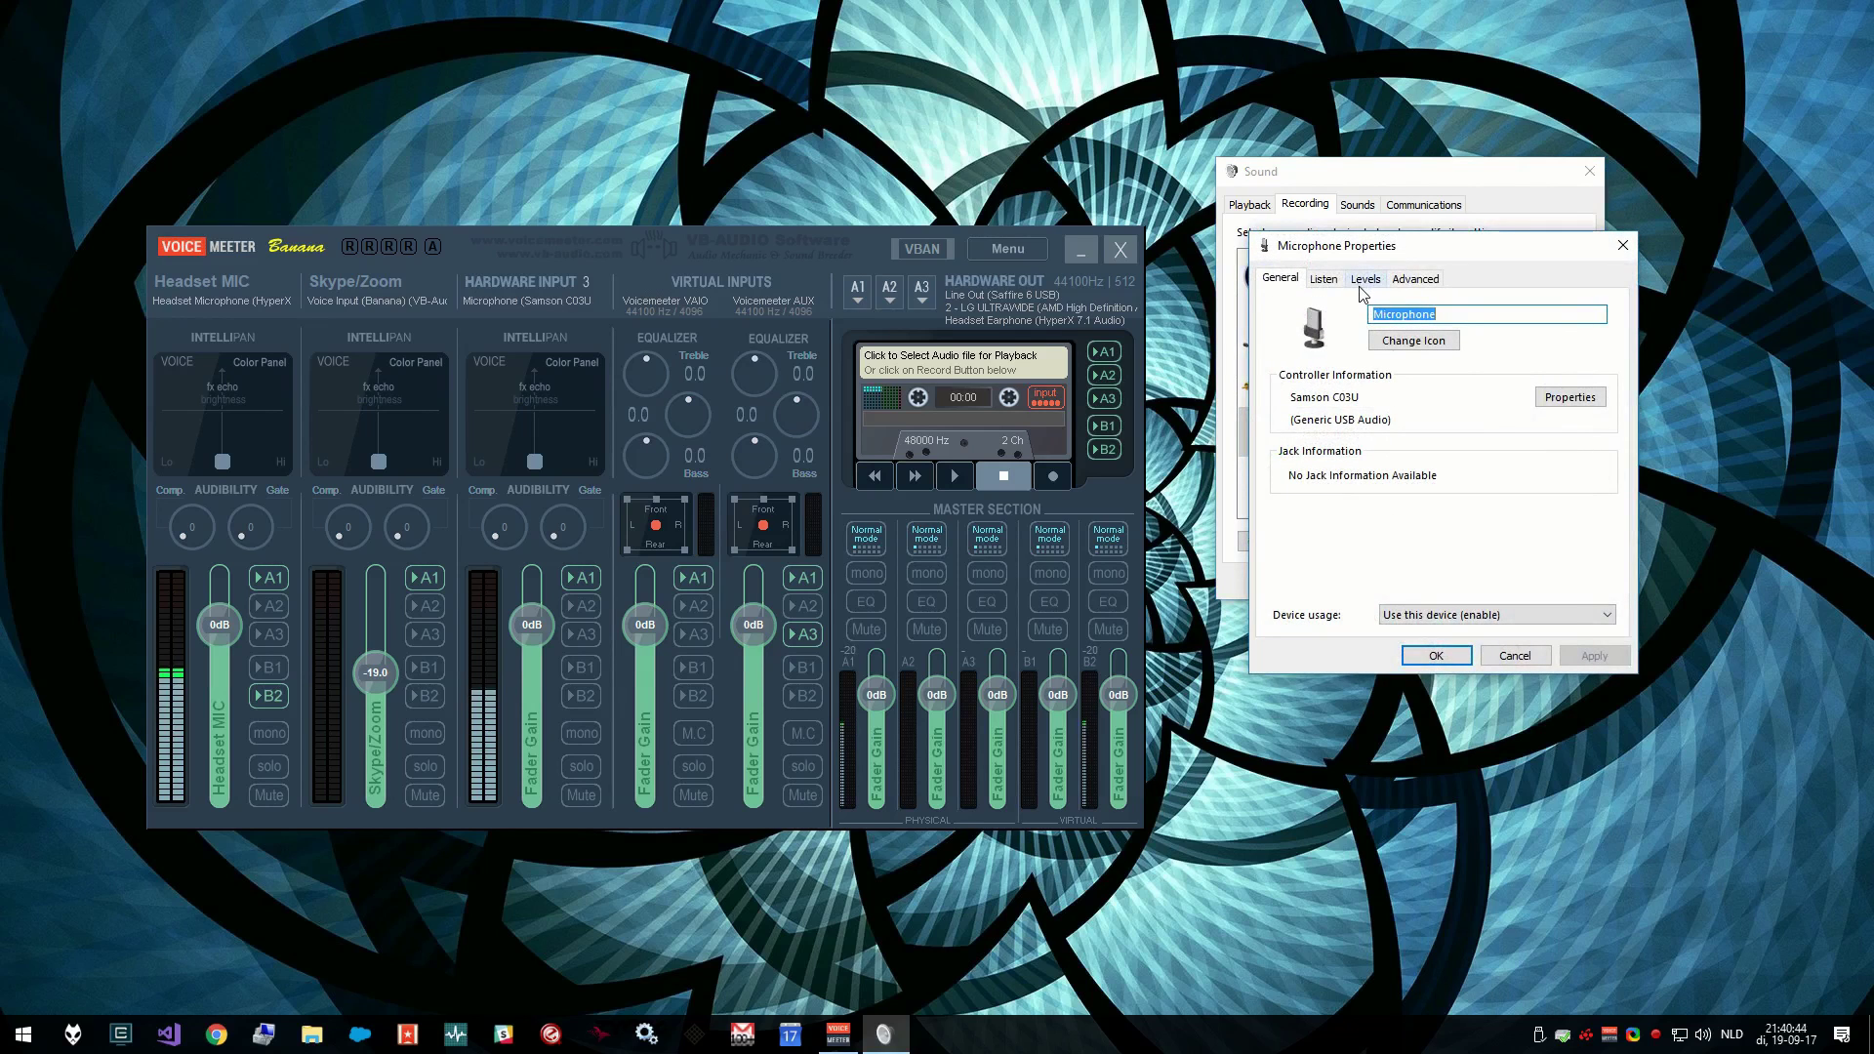
click(1423, 281)
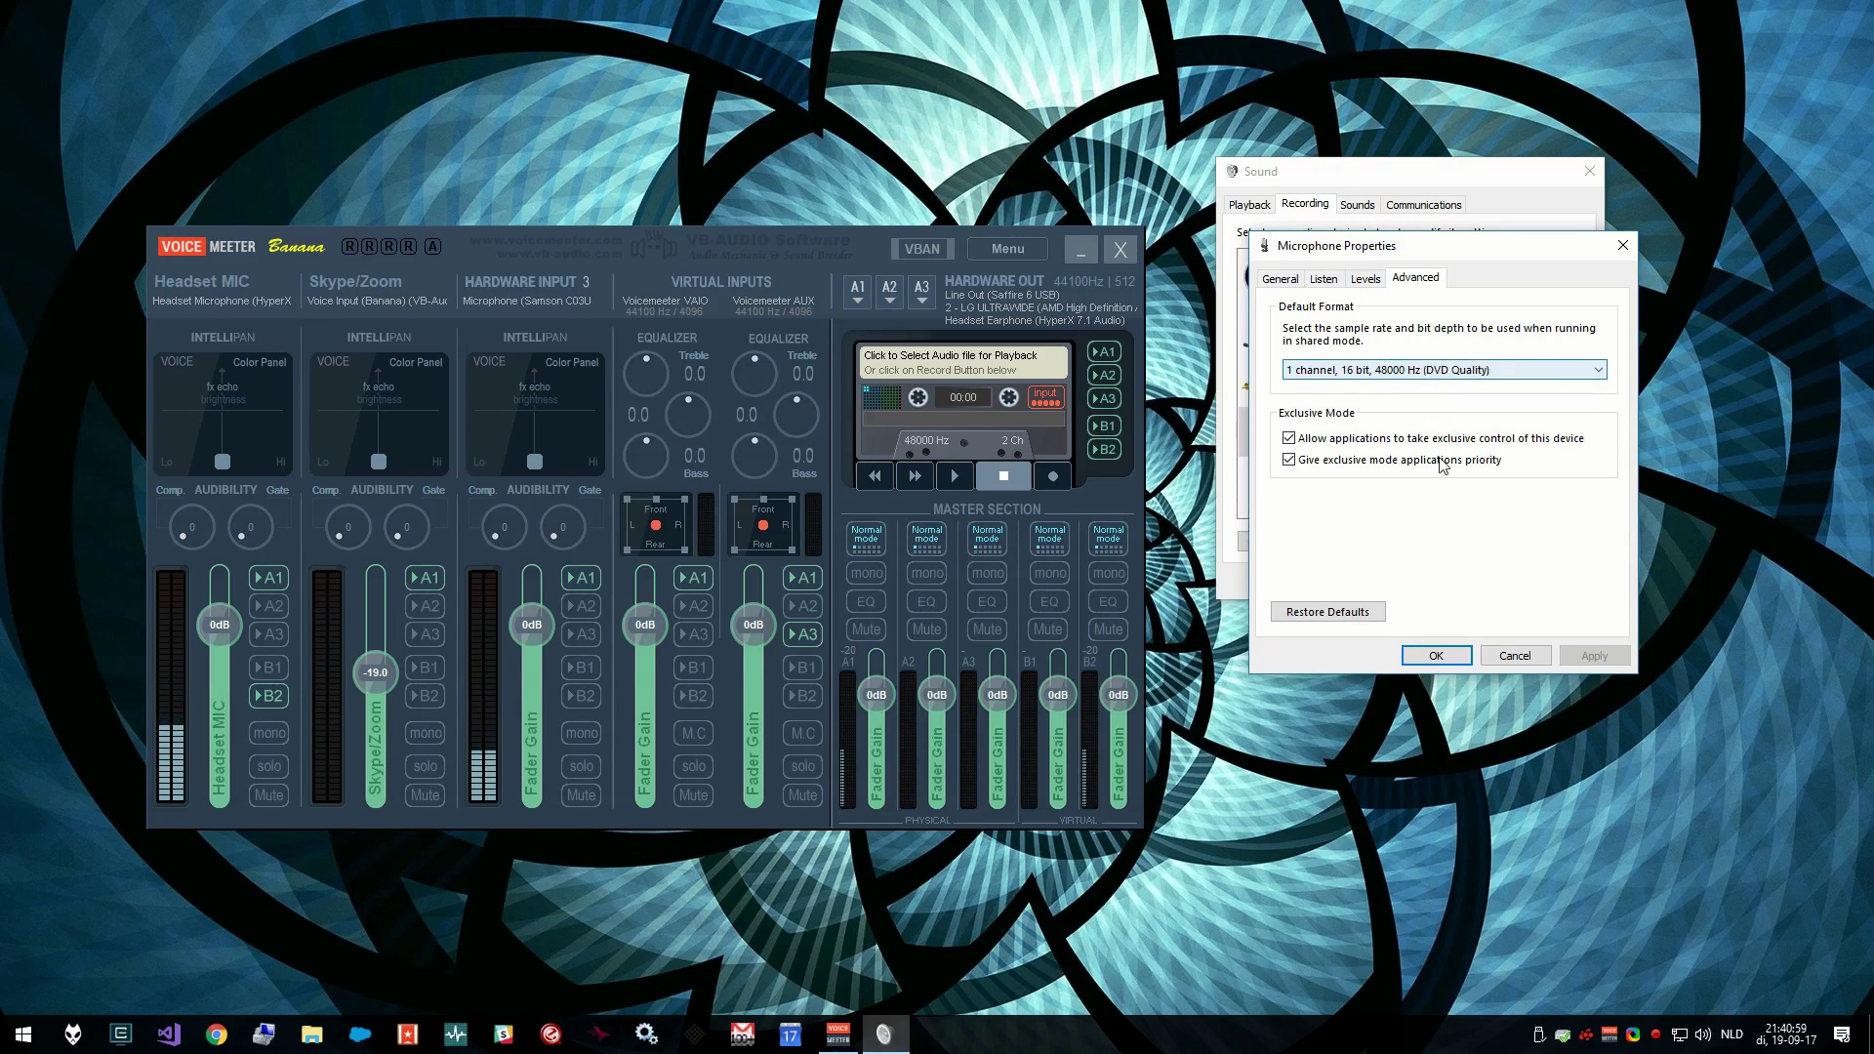
click(1430, 656)
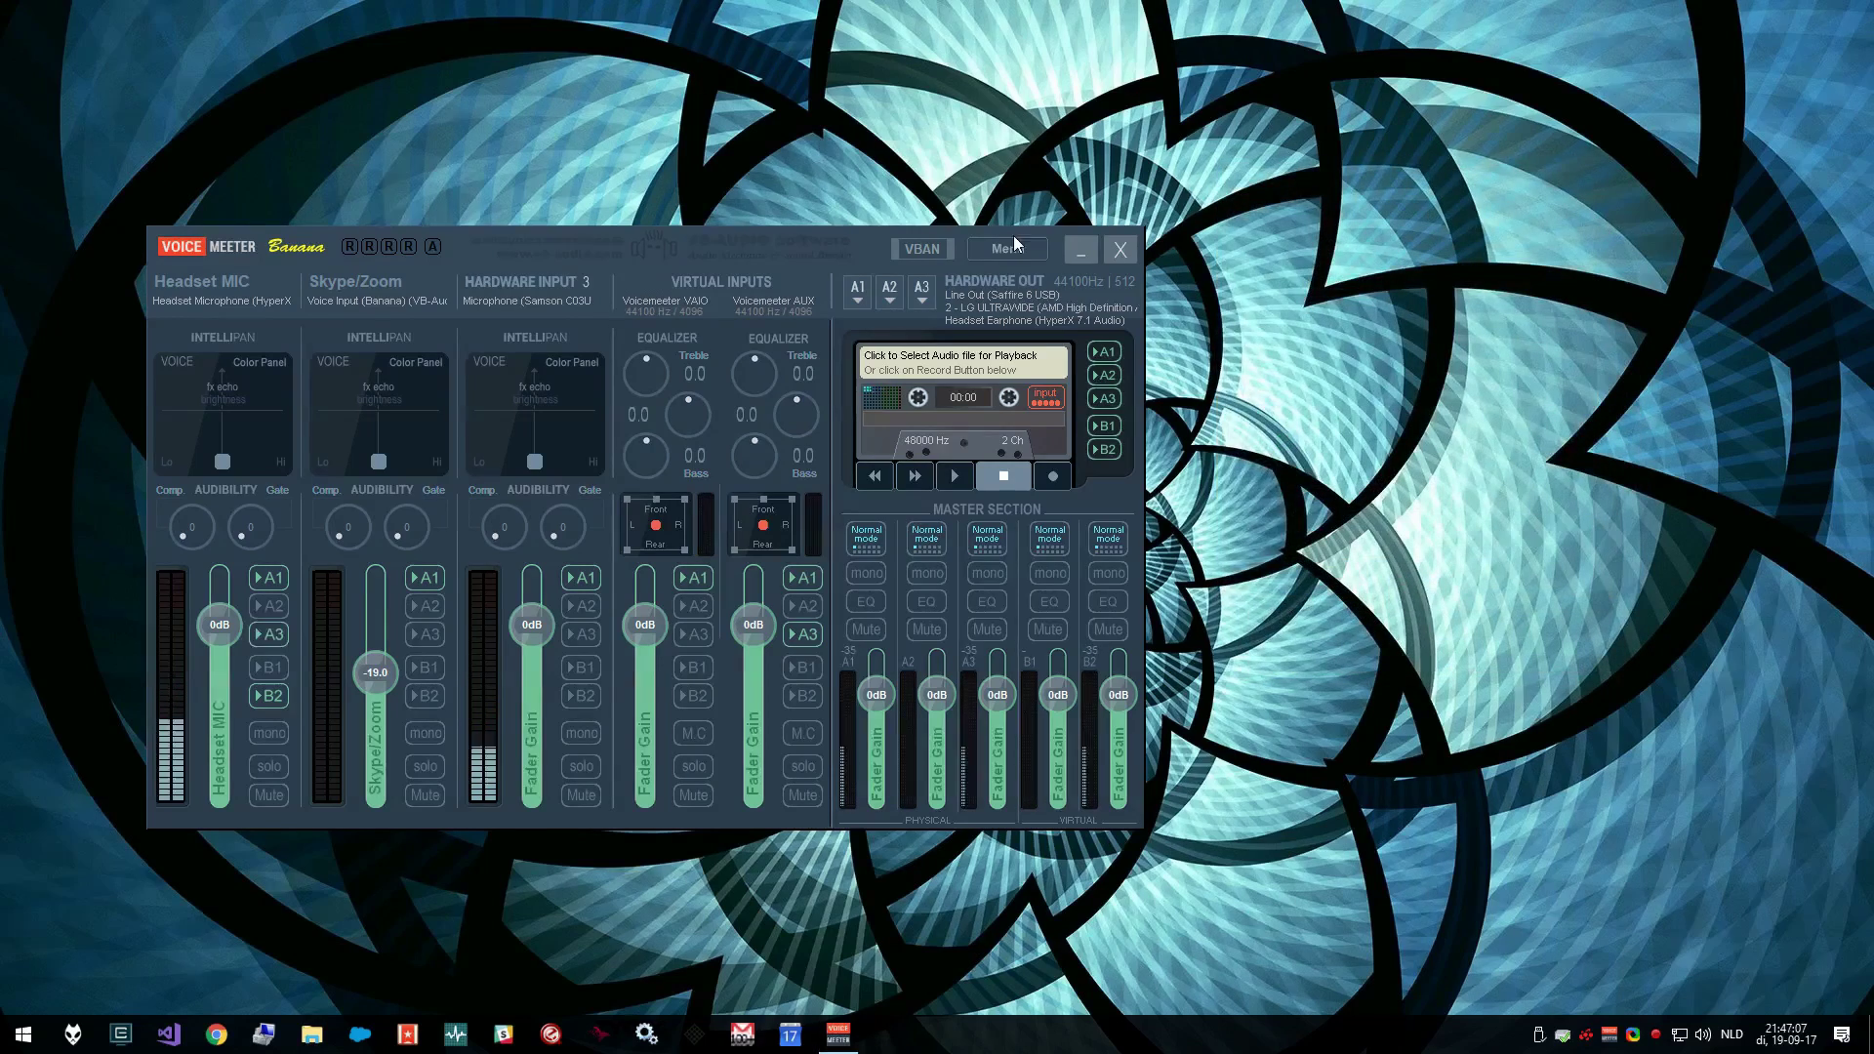
click(1008, 250)
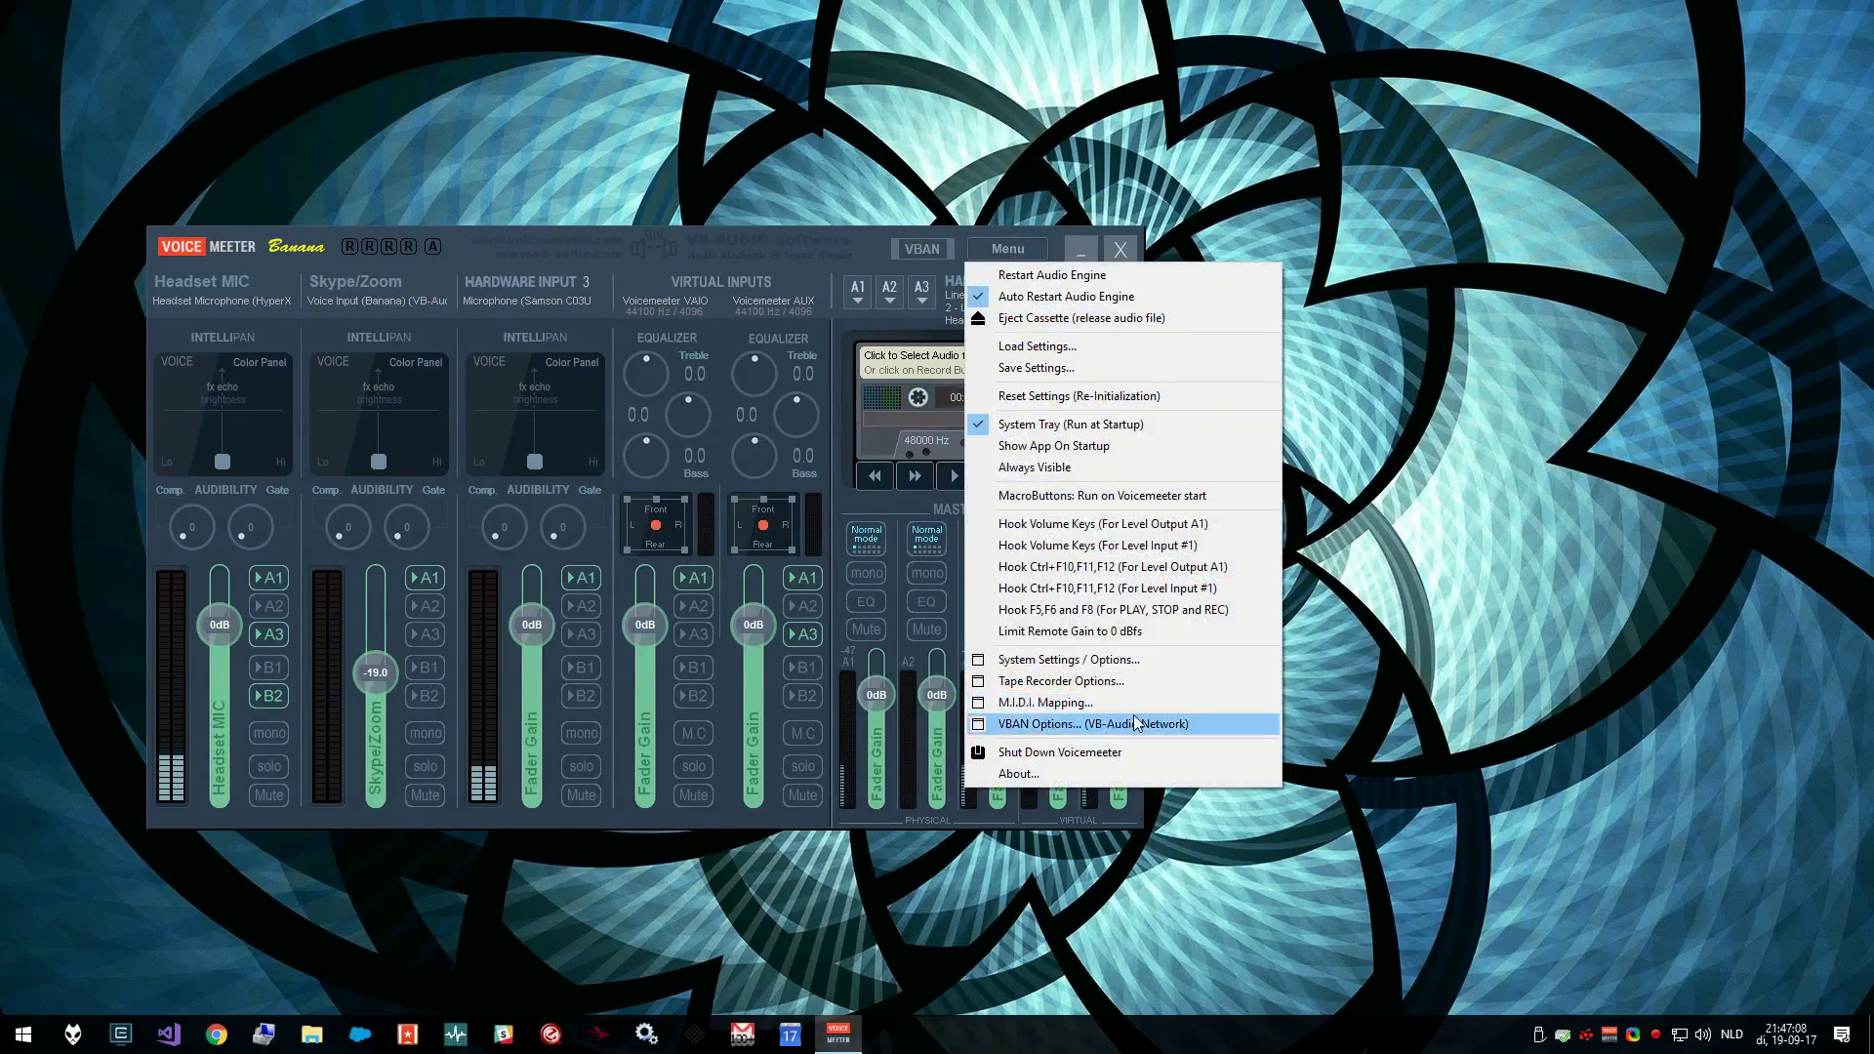
In System Settings, set Preferred Main SampleRate to 48000 Hz and accept the Buffering WDM warning
click(1132, 660)
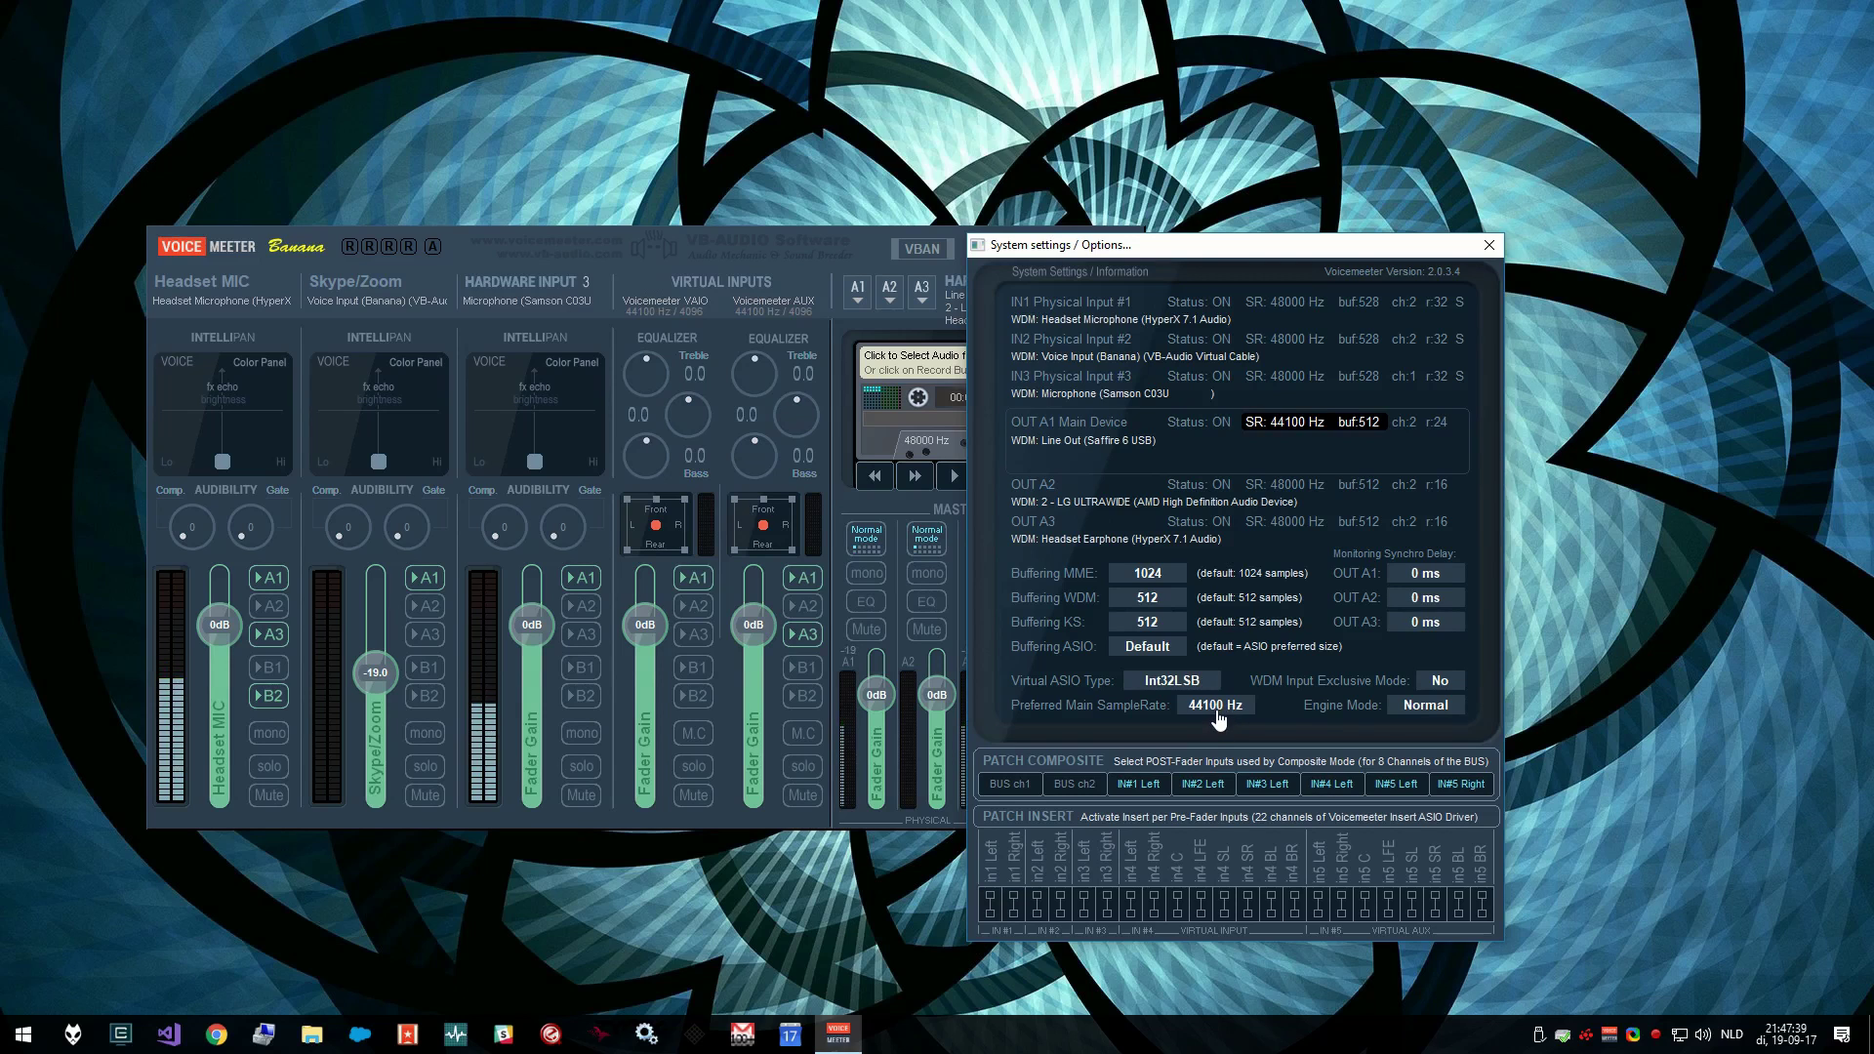
click(1217, 718)
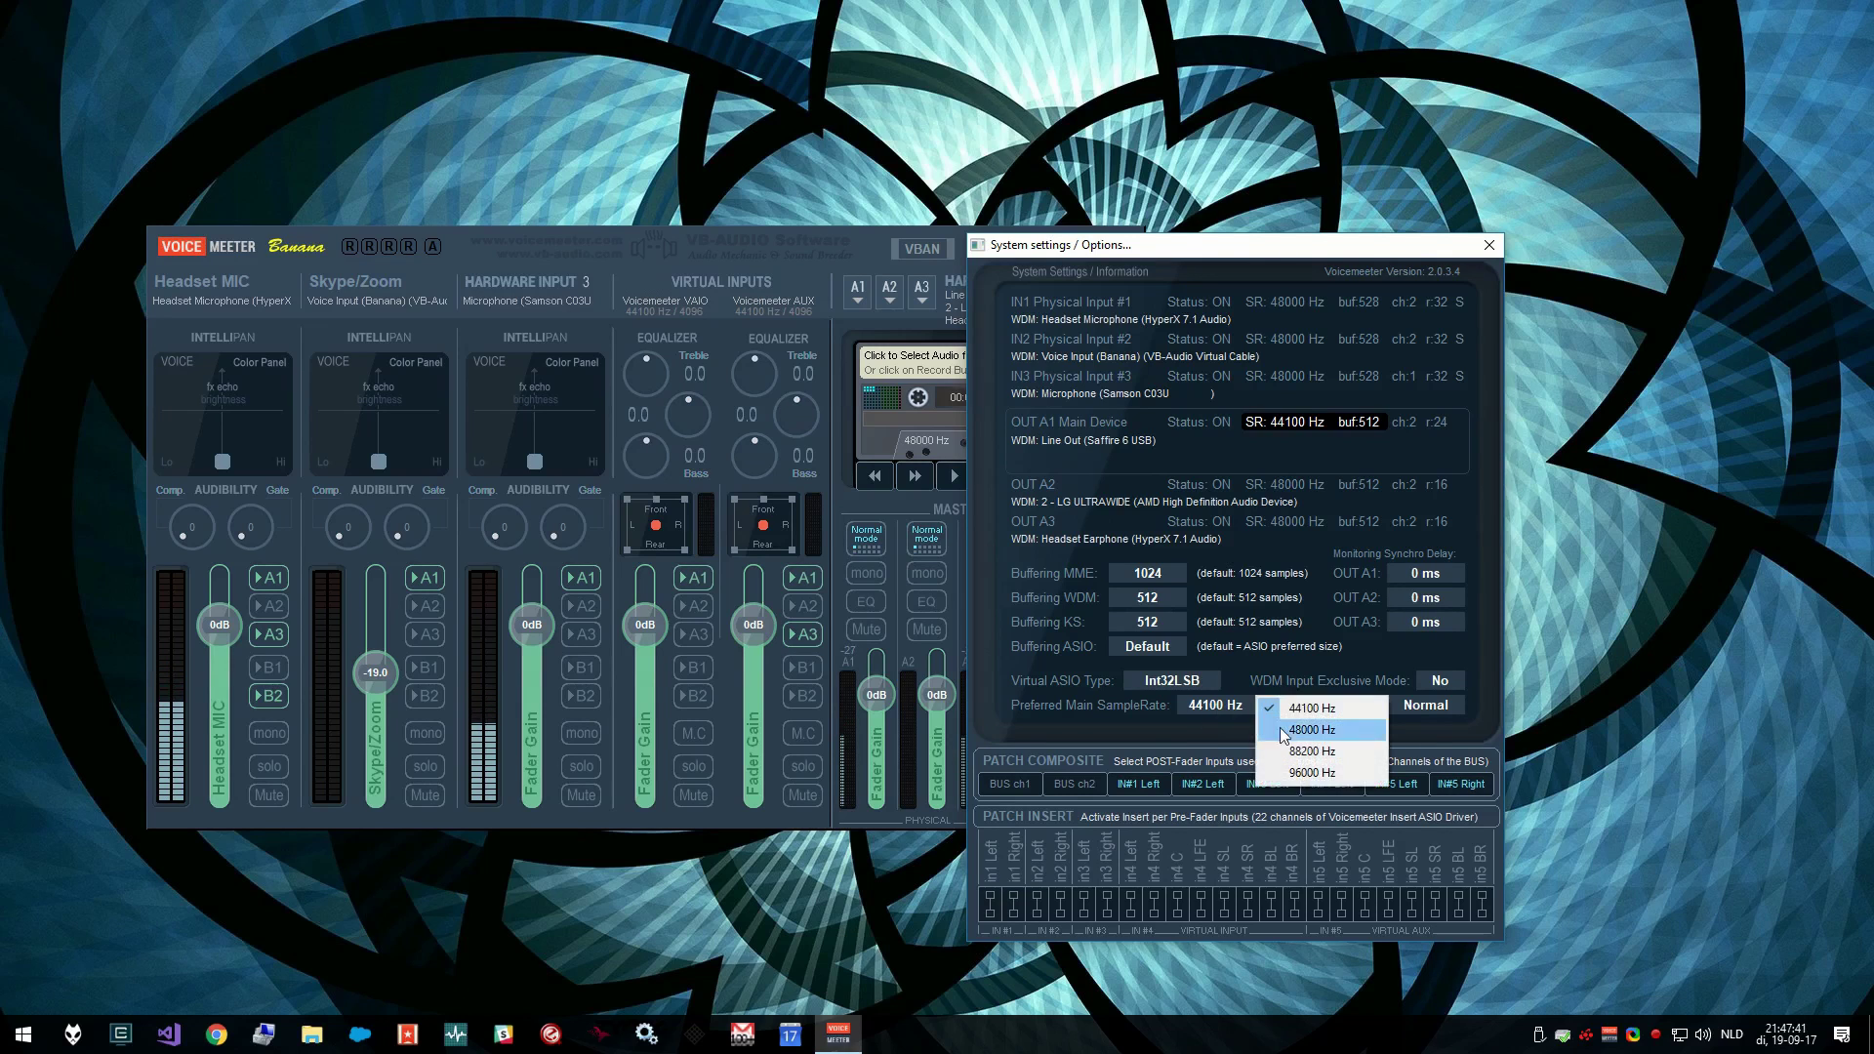
click(1300, 734)
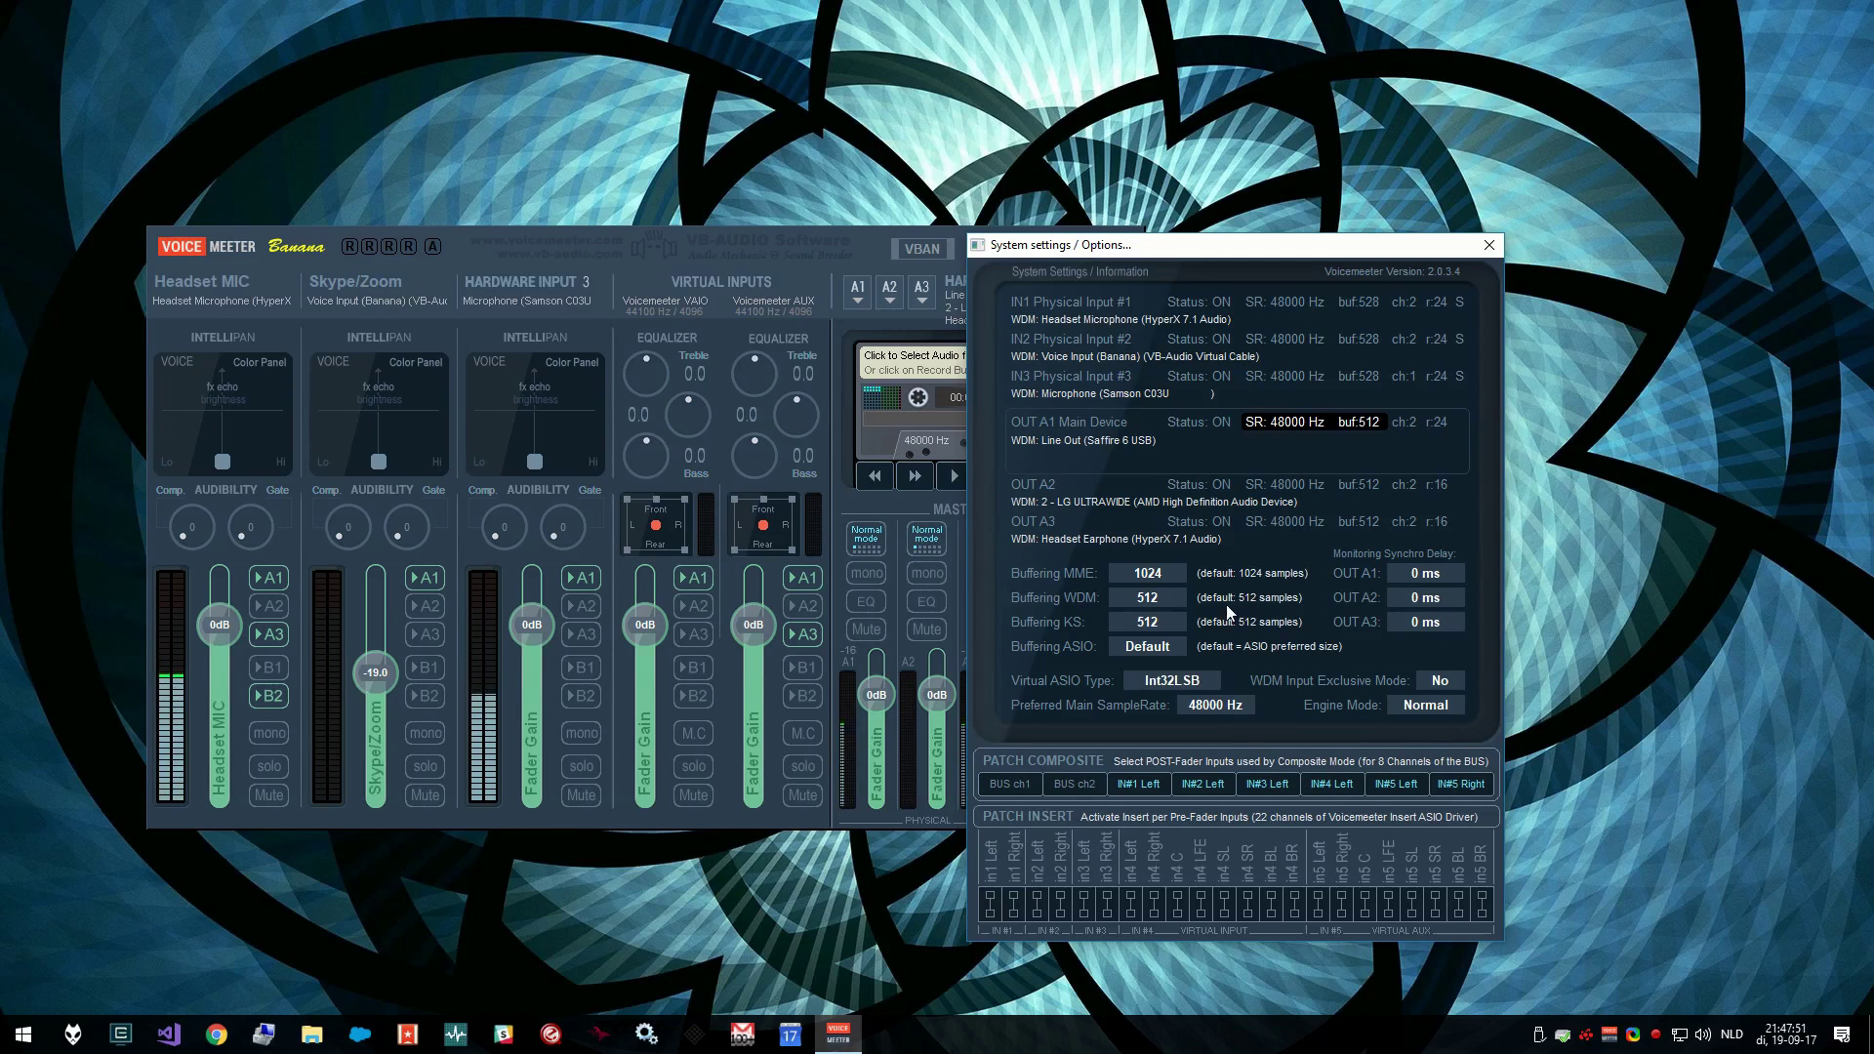
click(1152, 602)
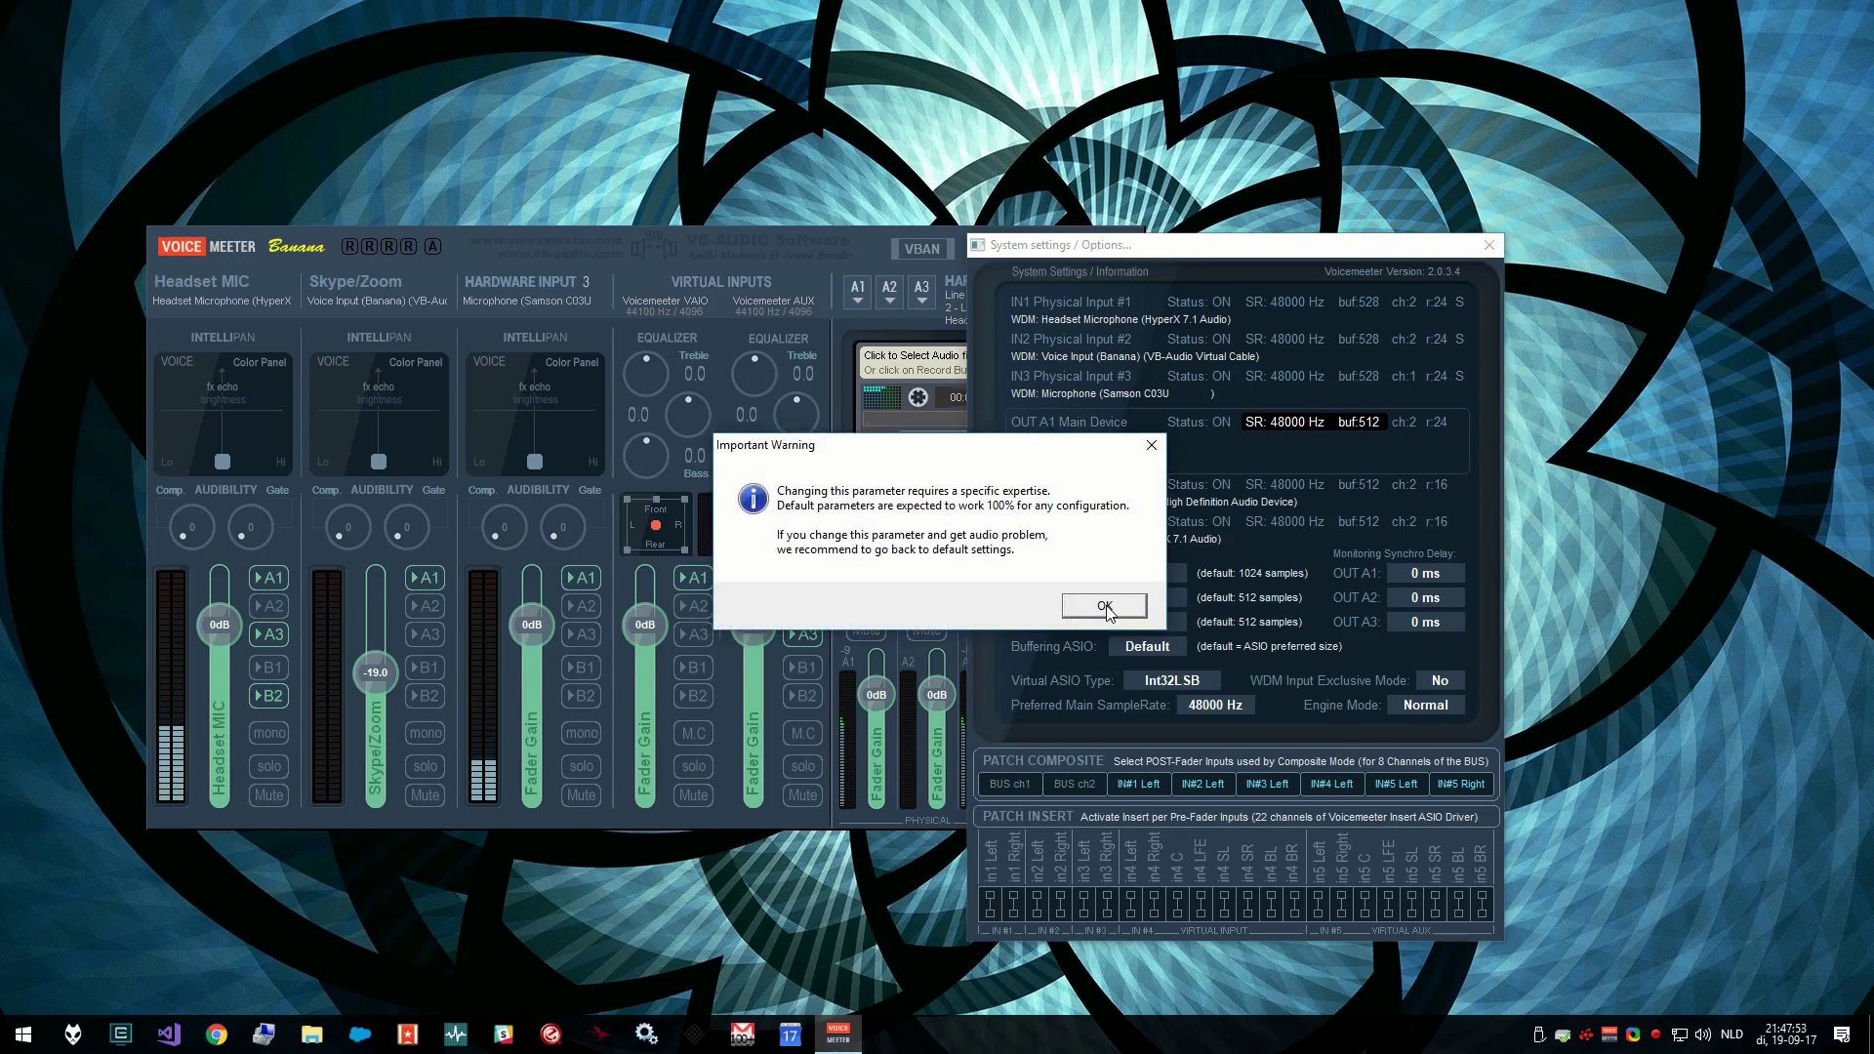
click(1105, 606)
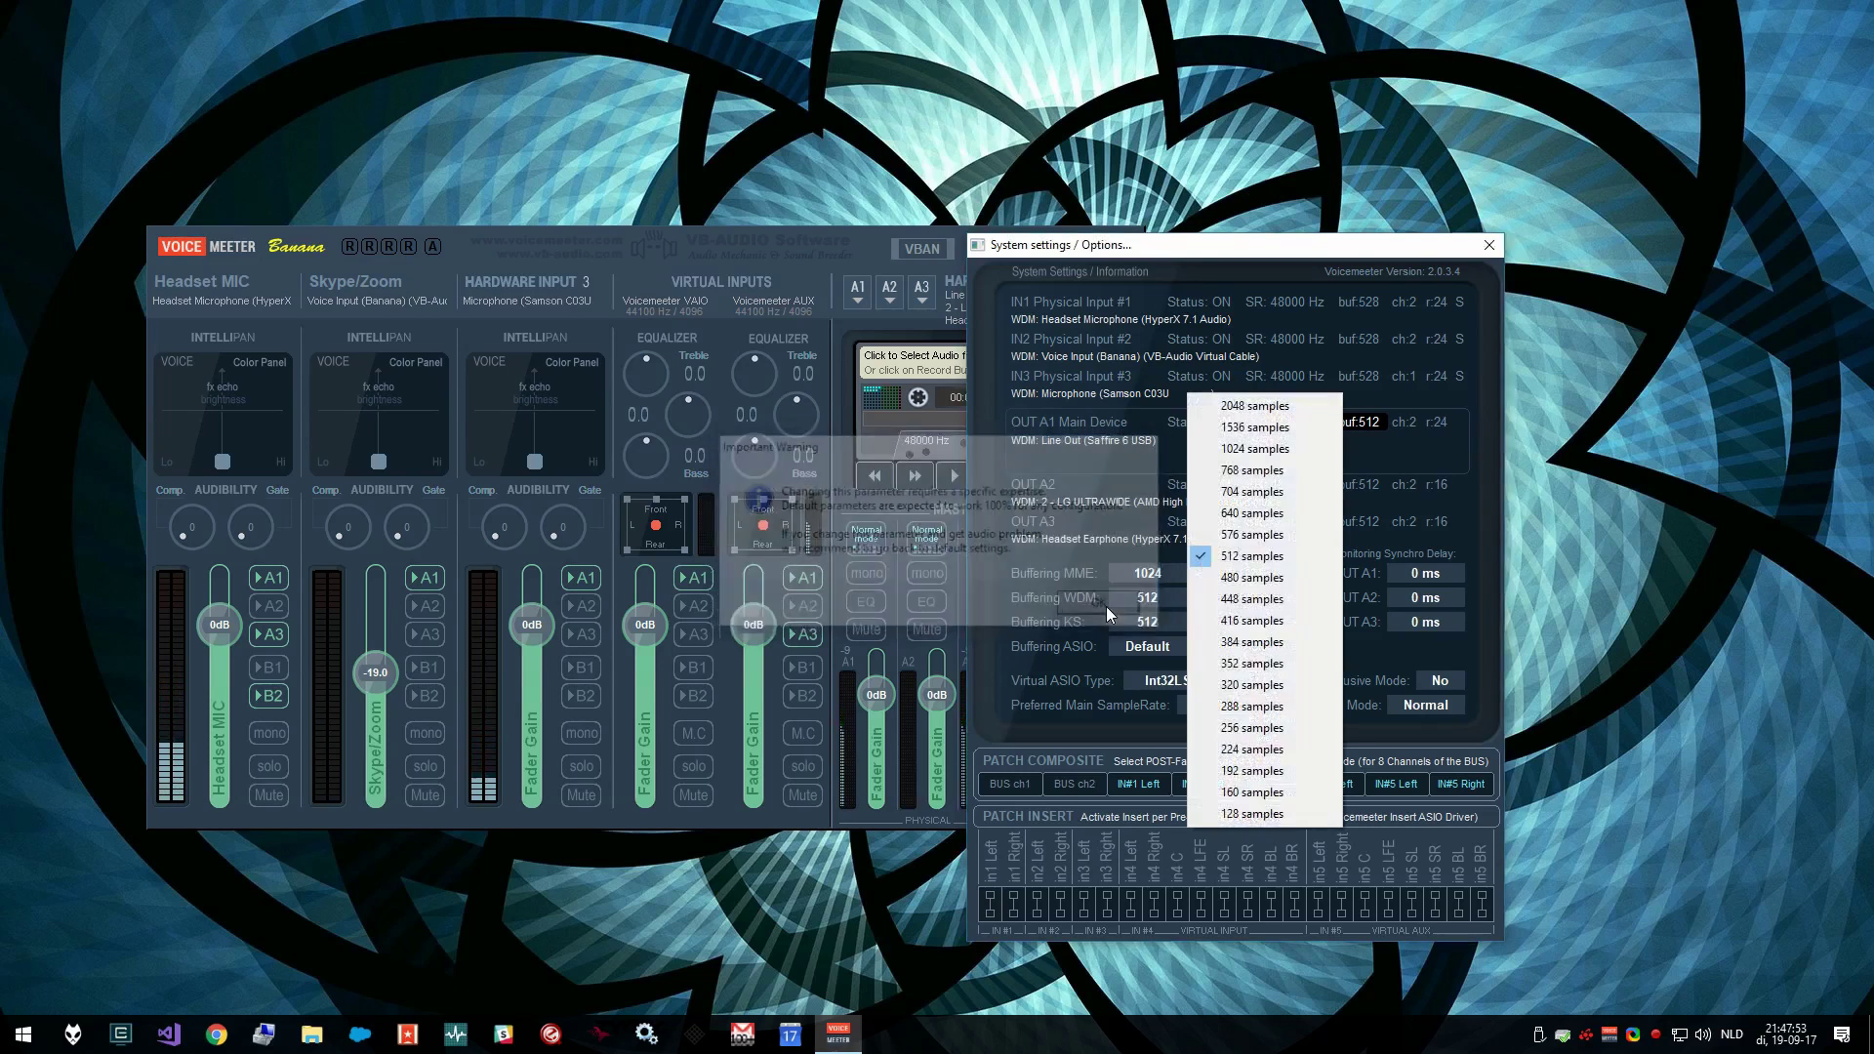
Choose 256 samples for WDM buffering and switch WDM Input Exclusive Mode to Yes
click(1249, 730)
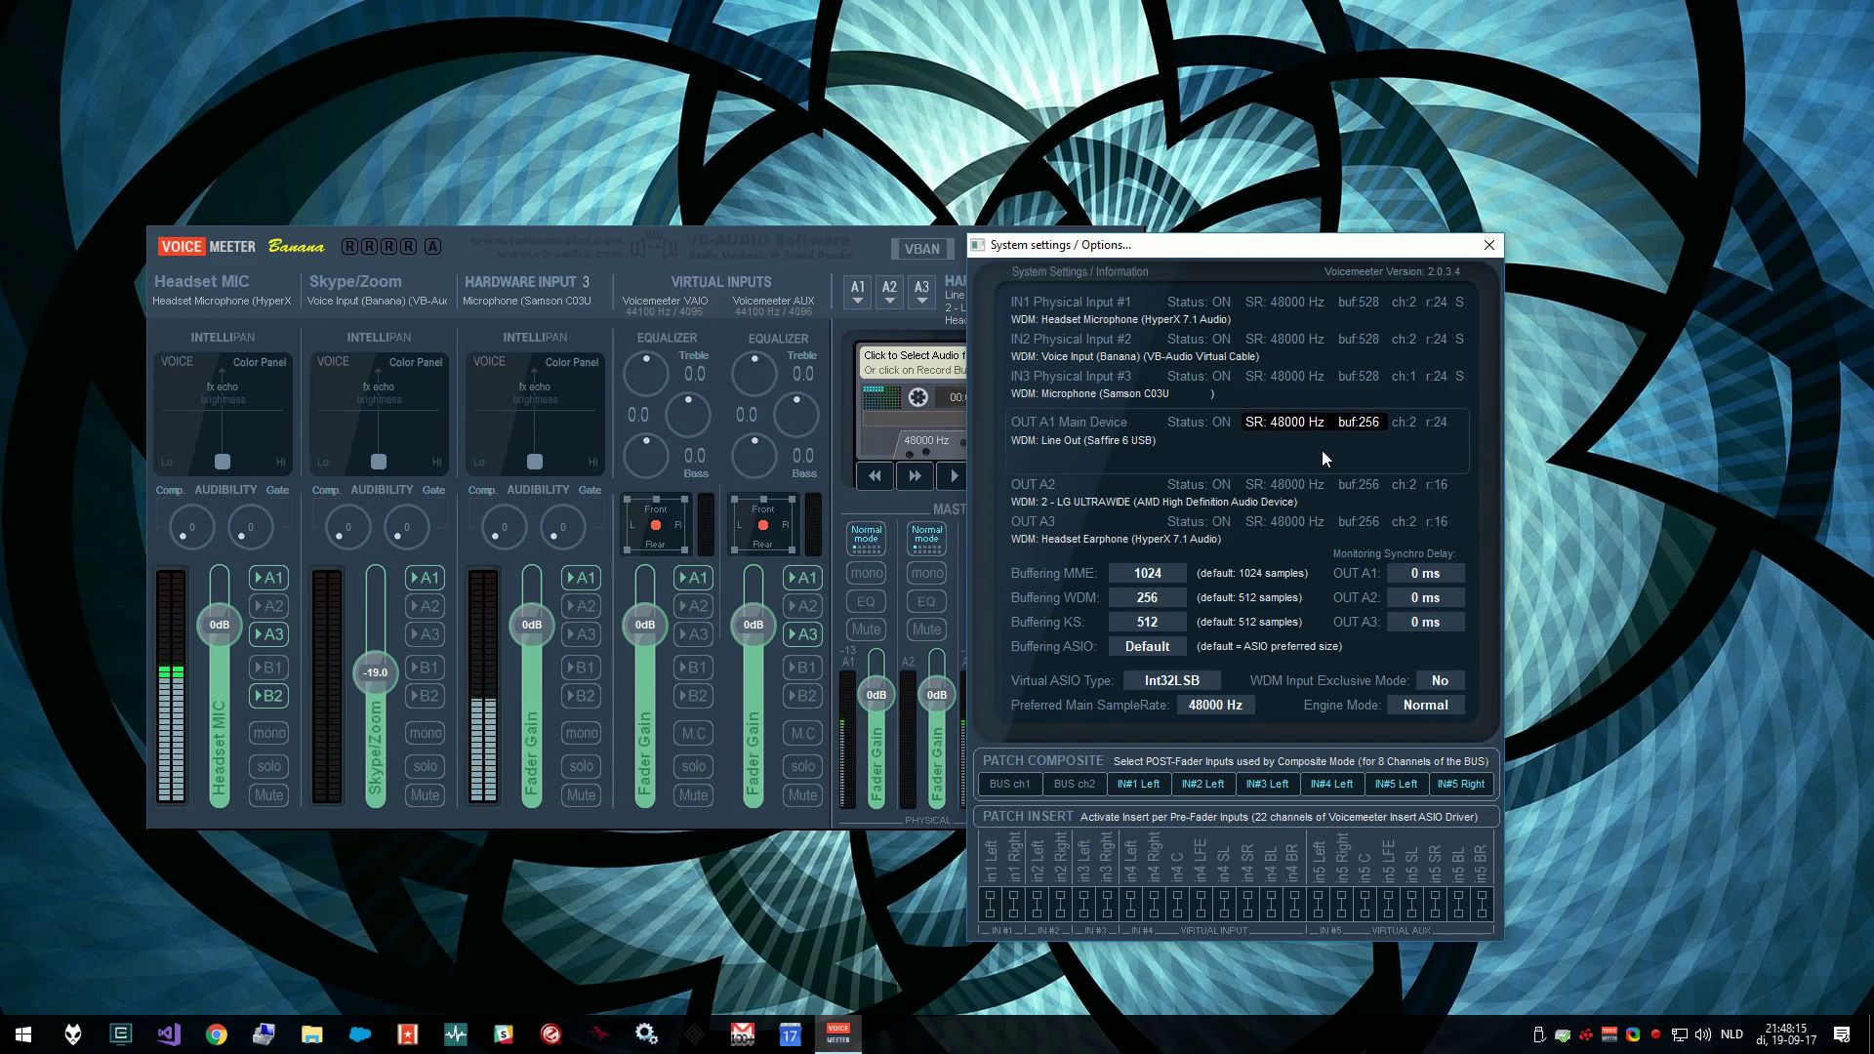
click(1441, 681)
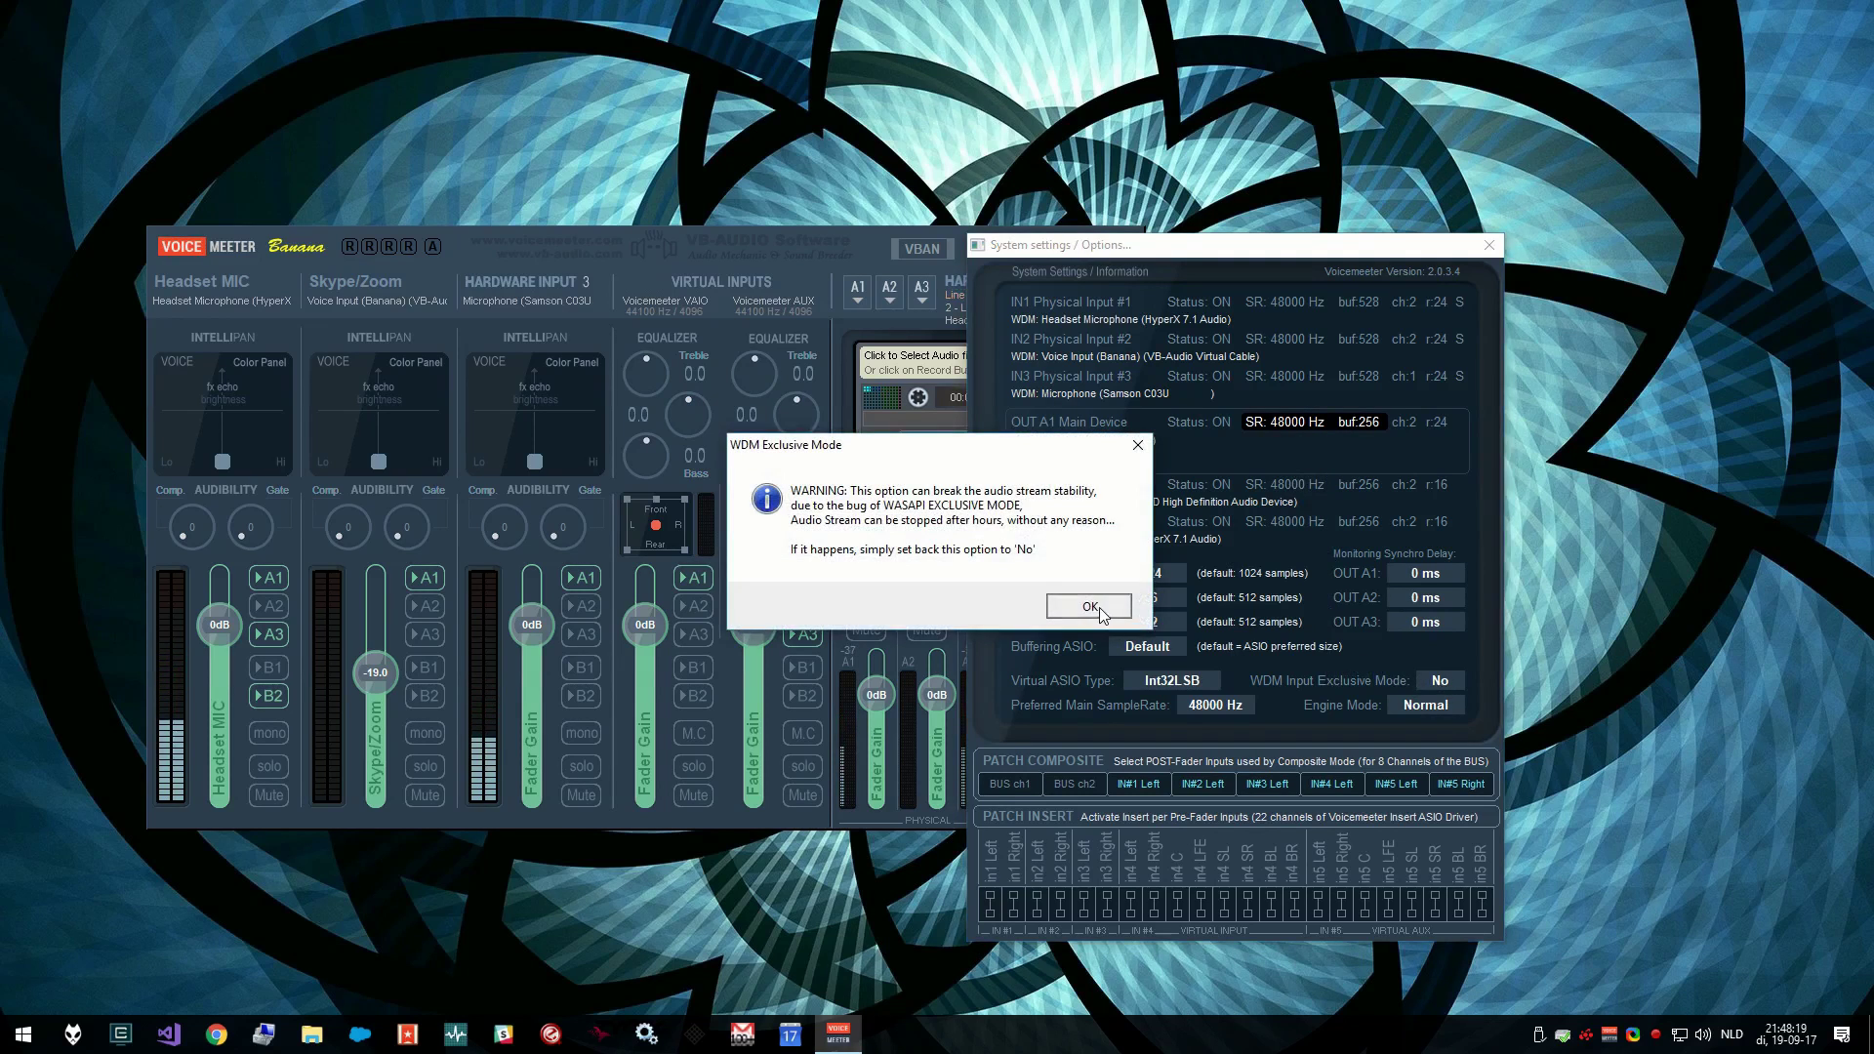
click(1099, 608)
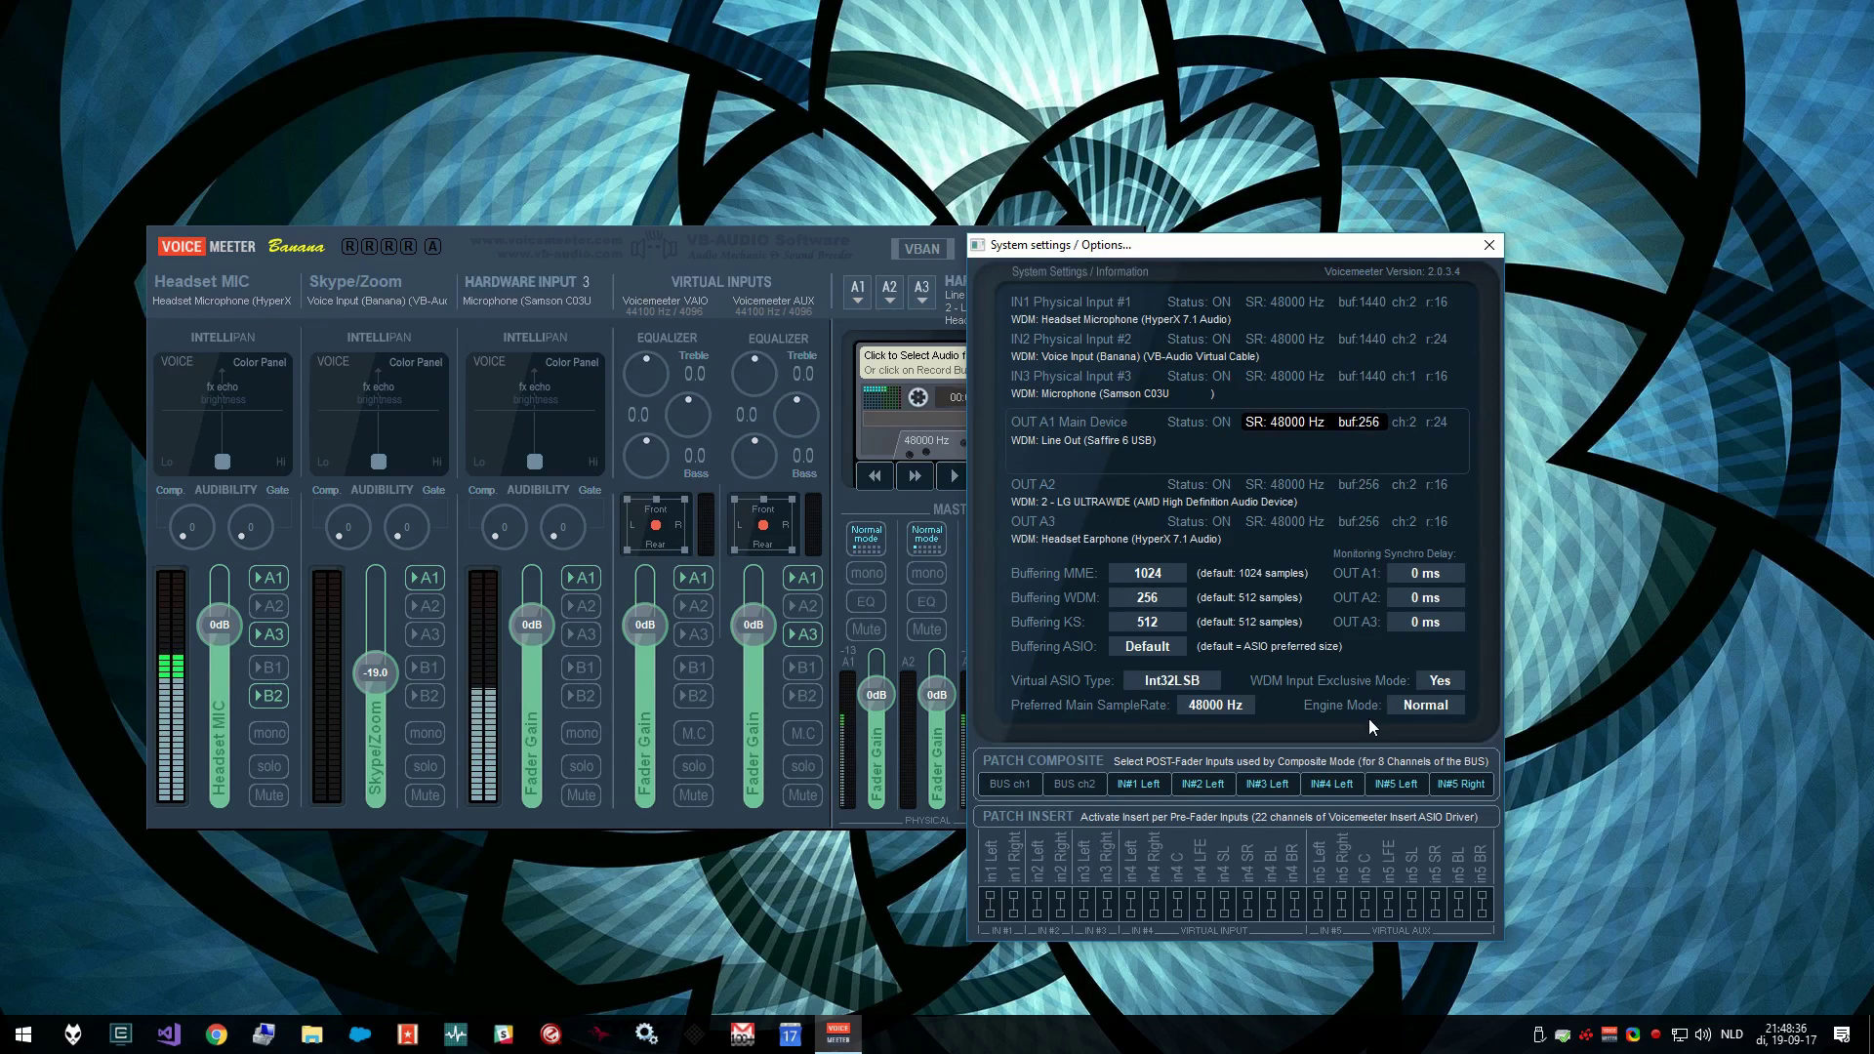
Change the Engine Mode to 'swift' after acknowledging the warning
click(1425, 706)
click(1142, 621)
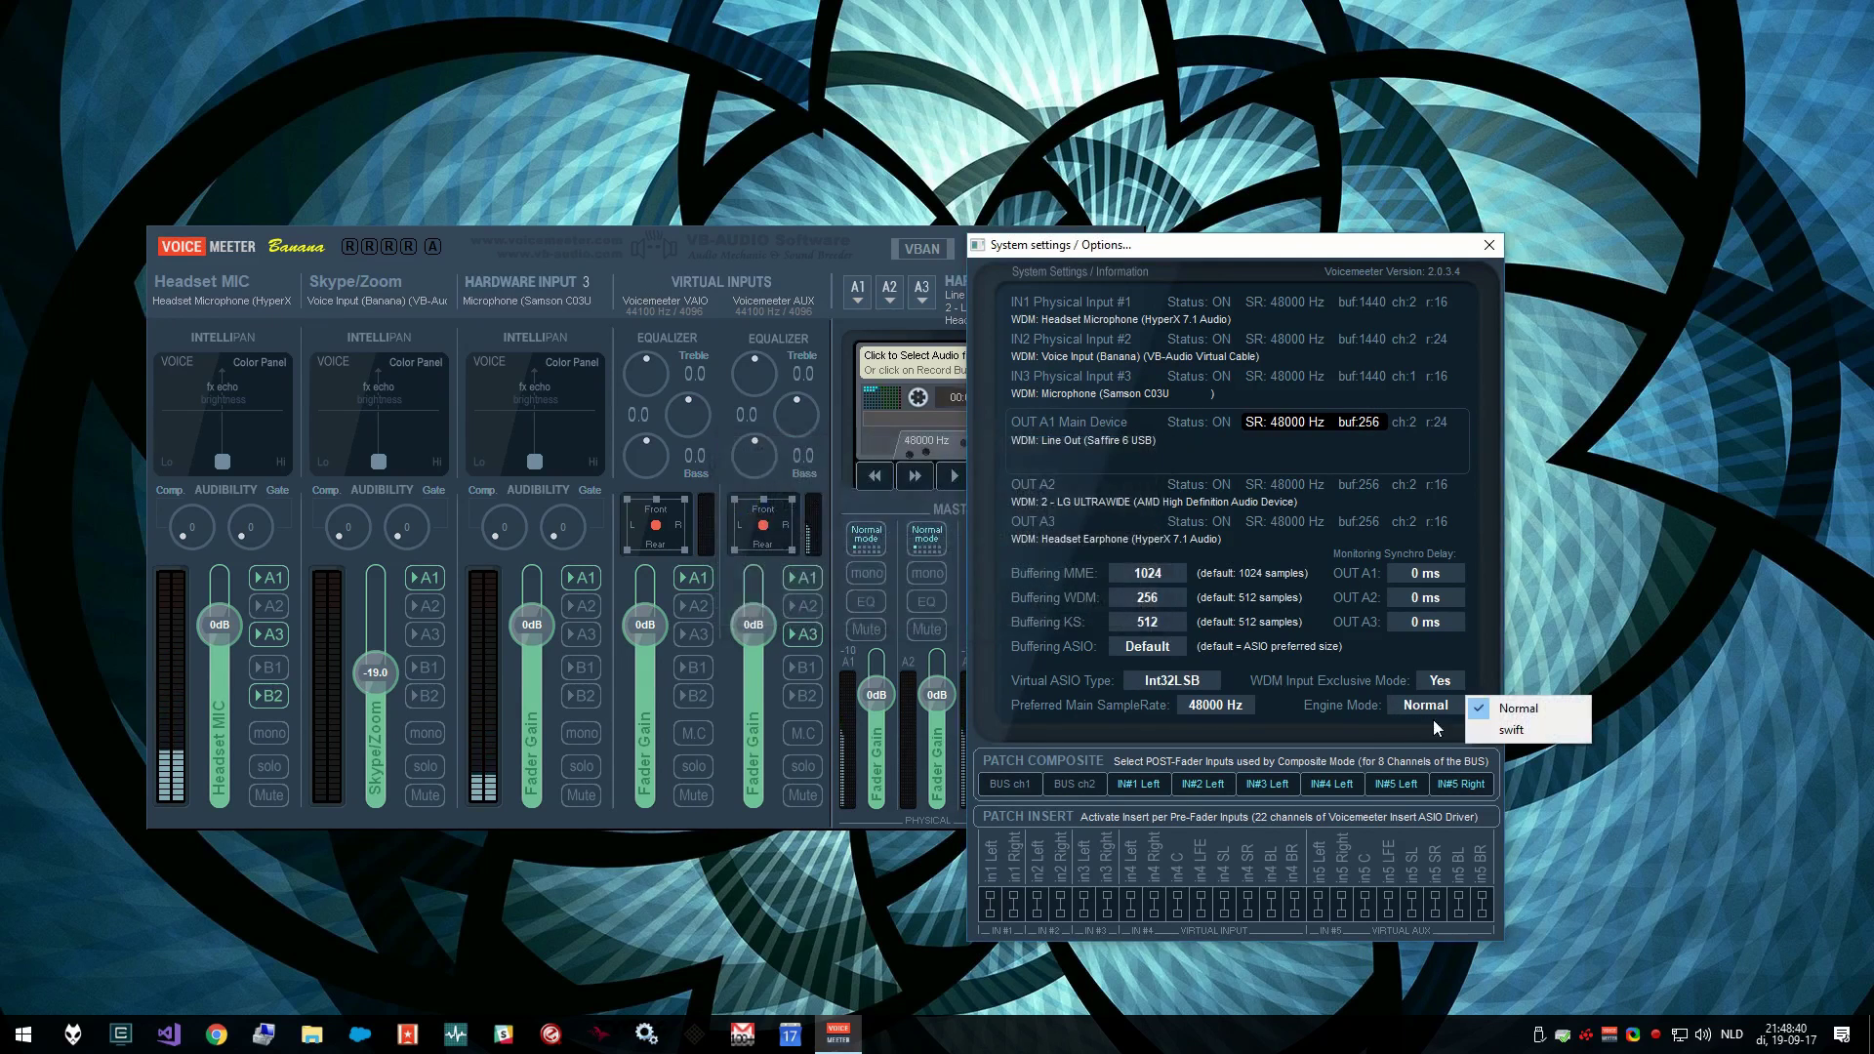
click(1495, 724)
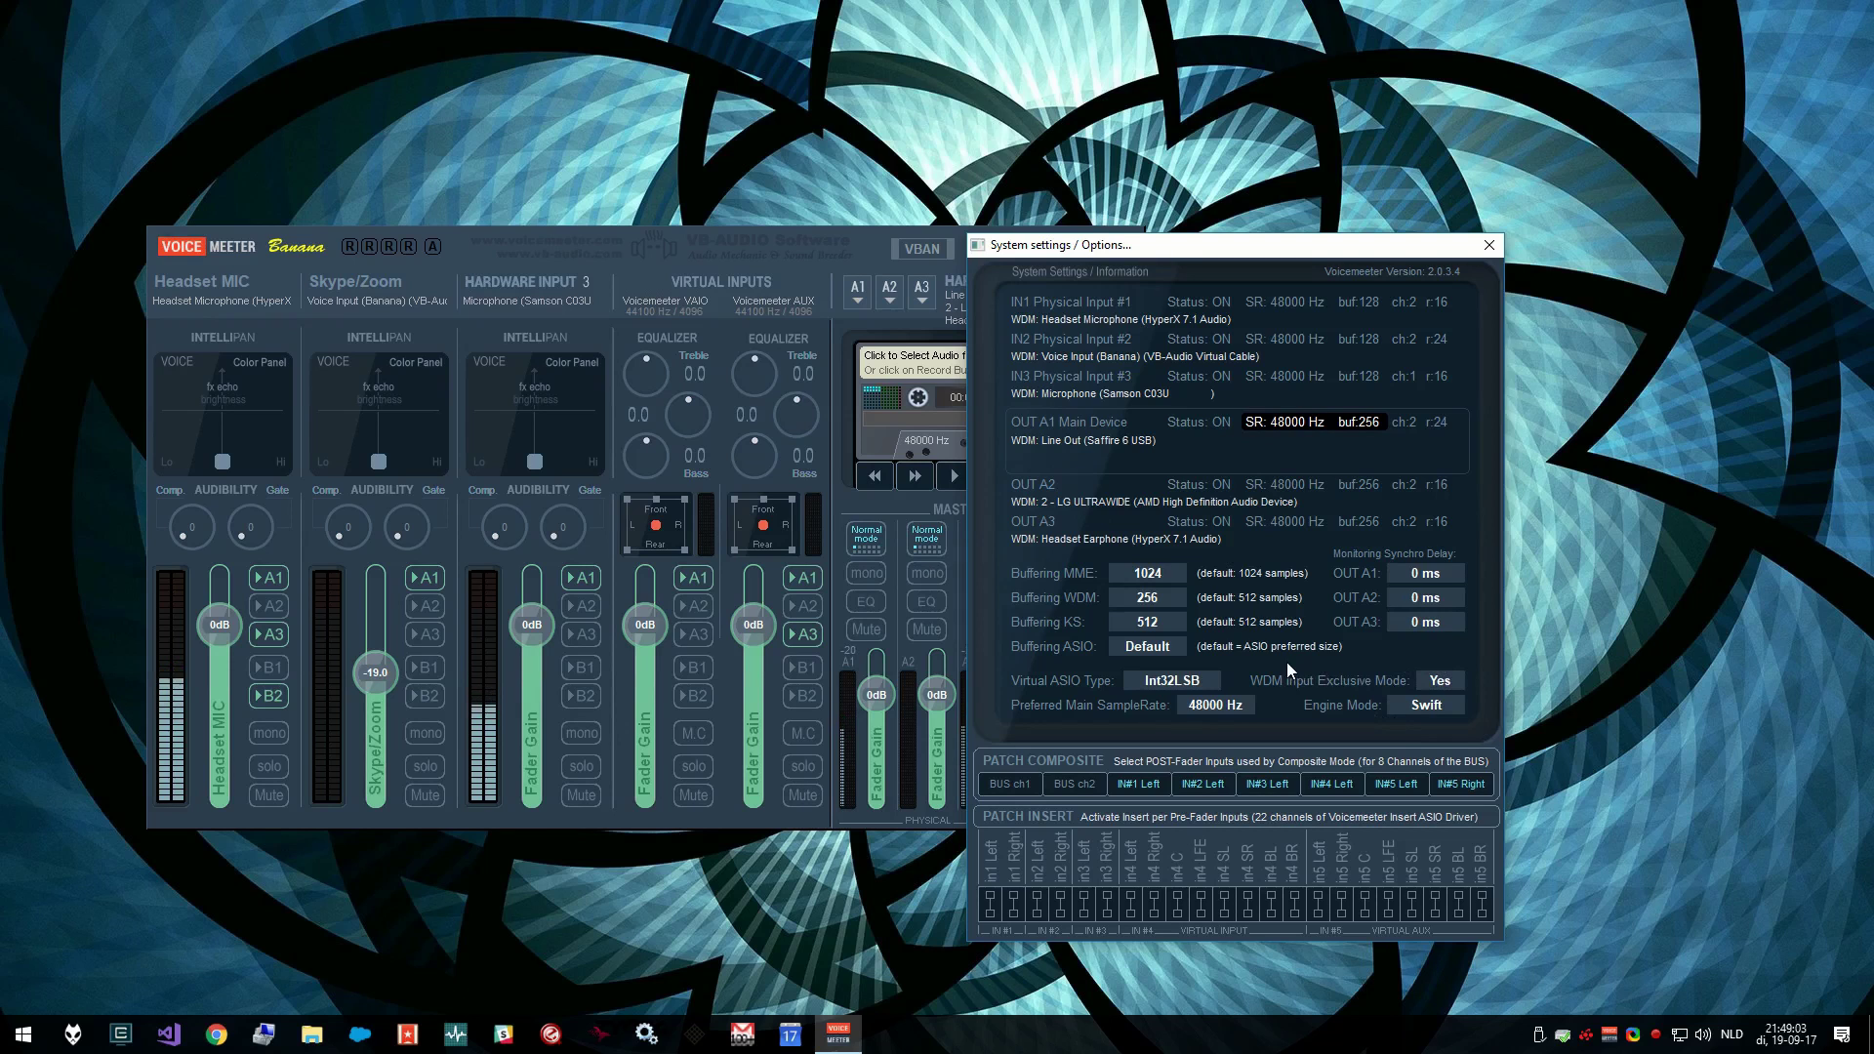
click(1157, 622)
click(1111, 607)
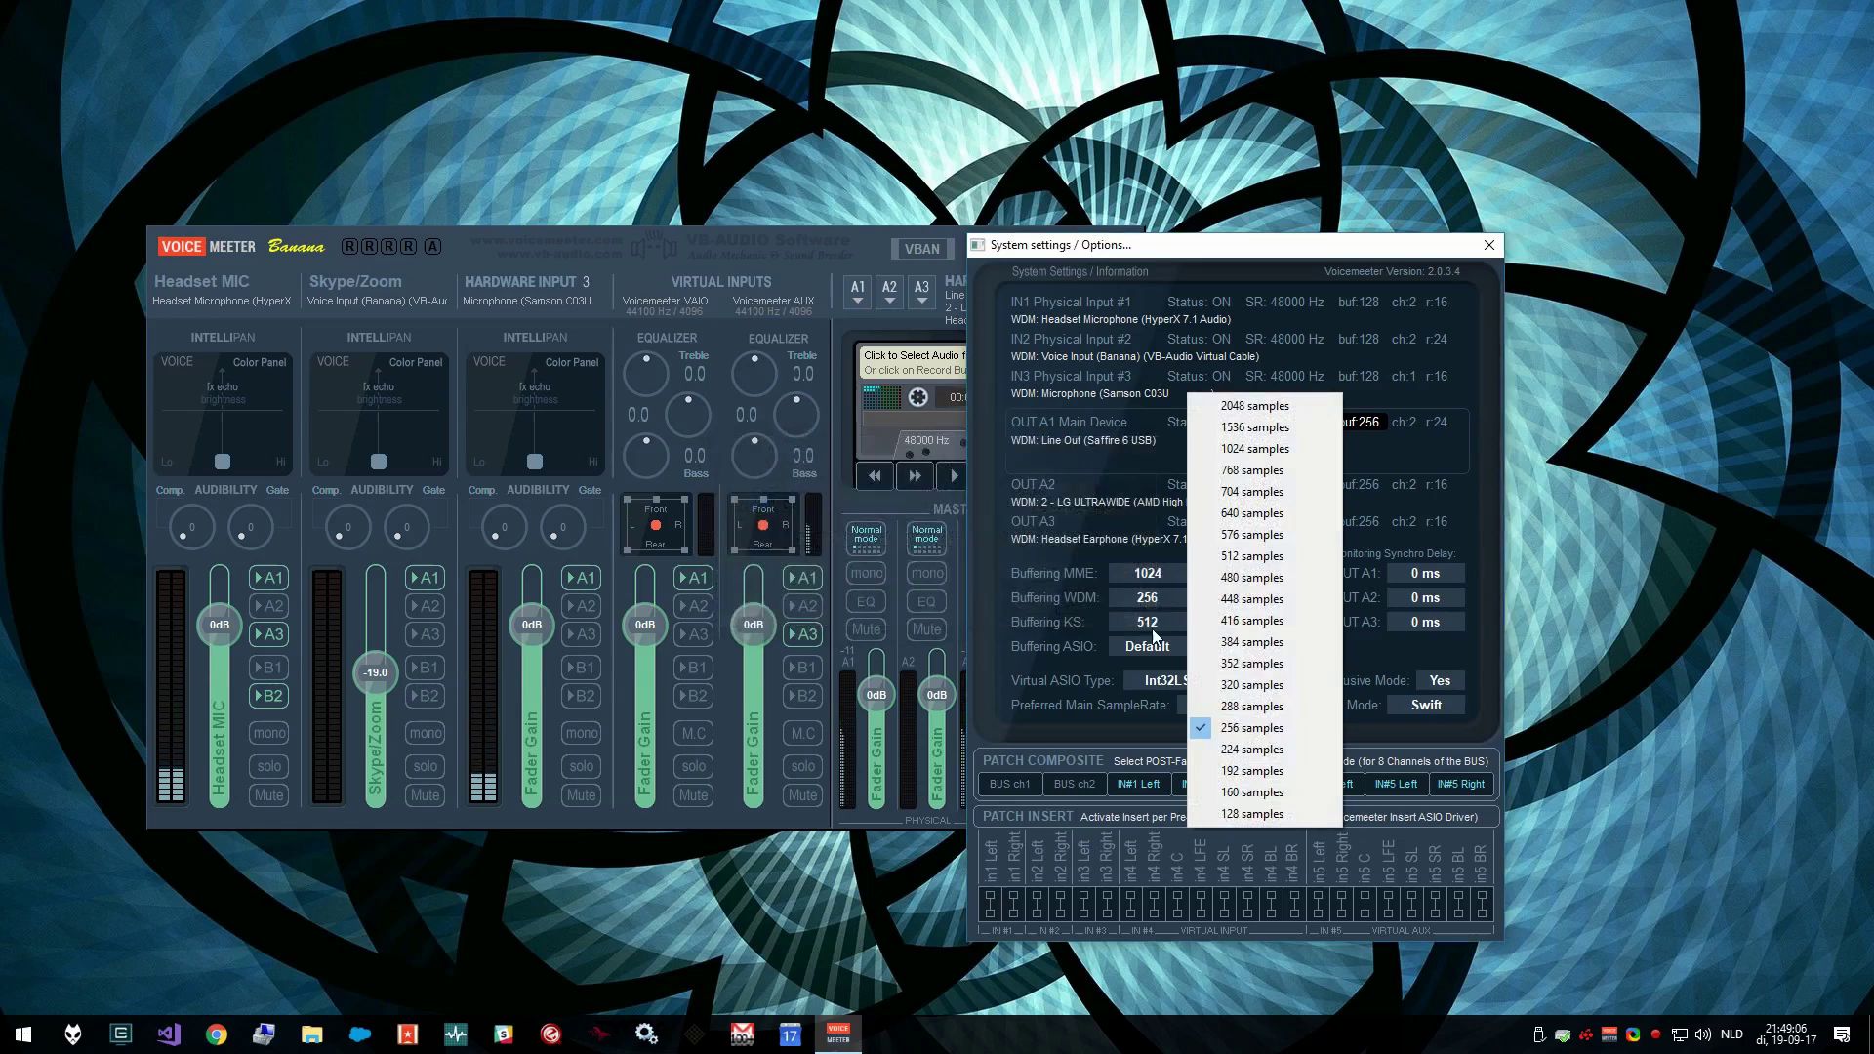
click(1228, 813)
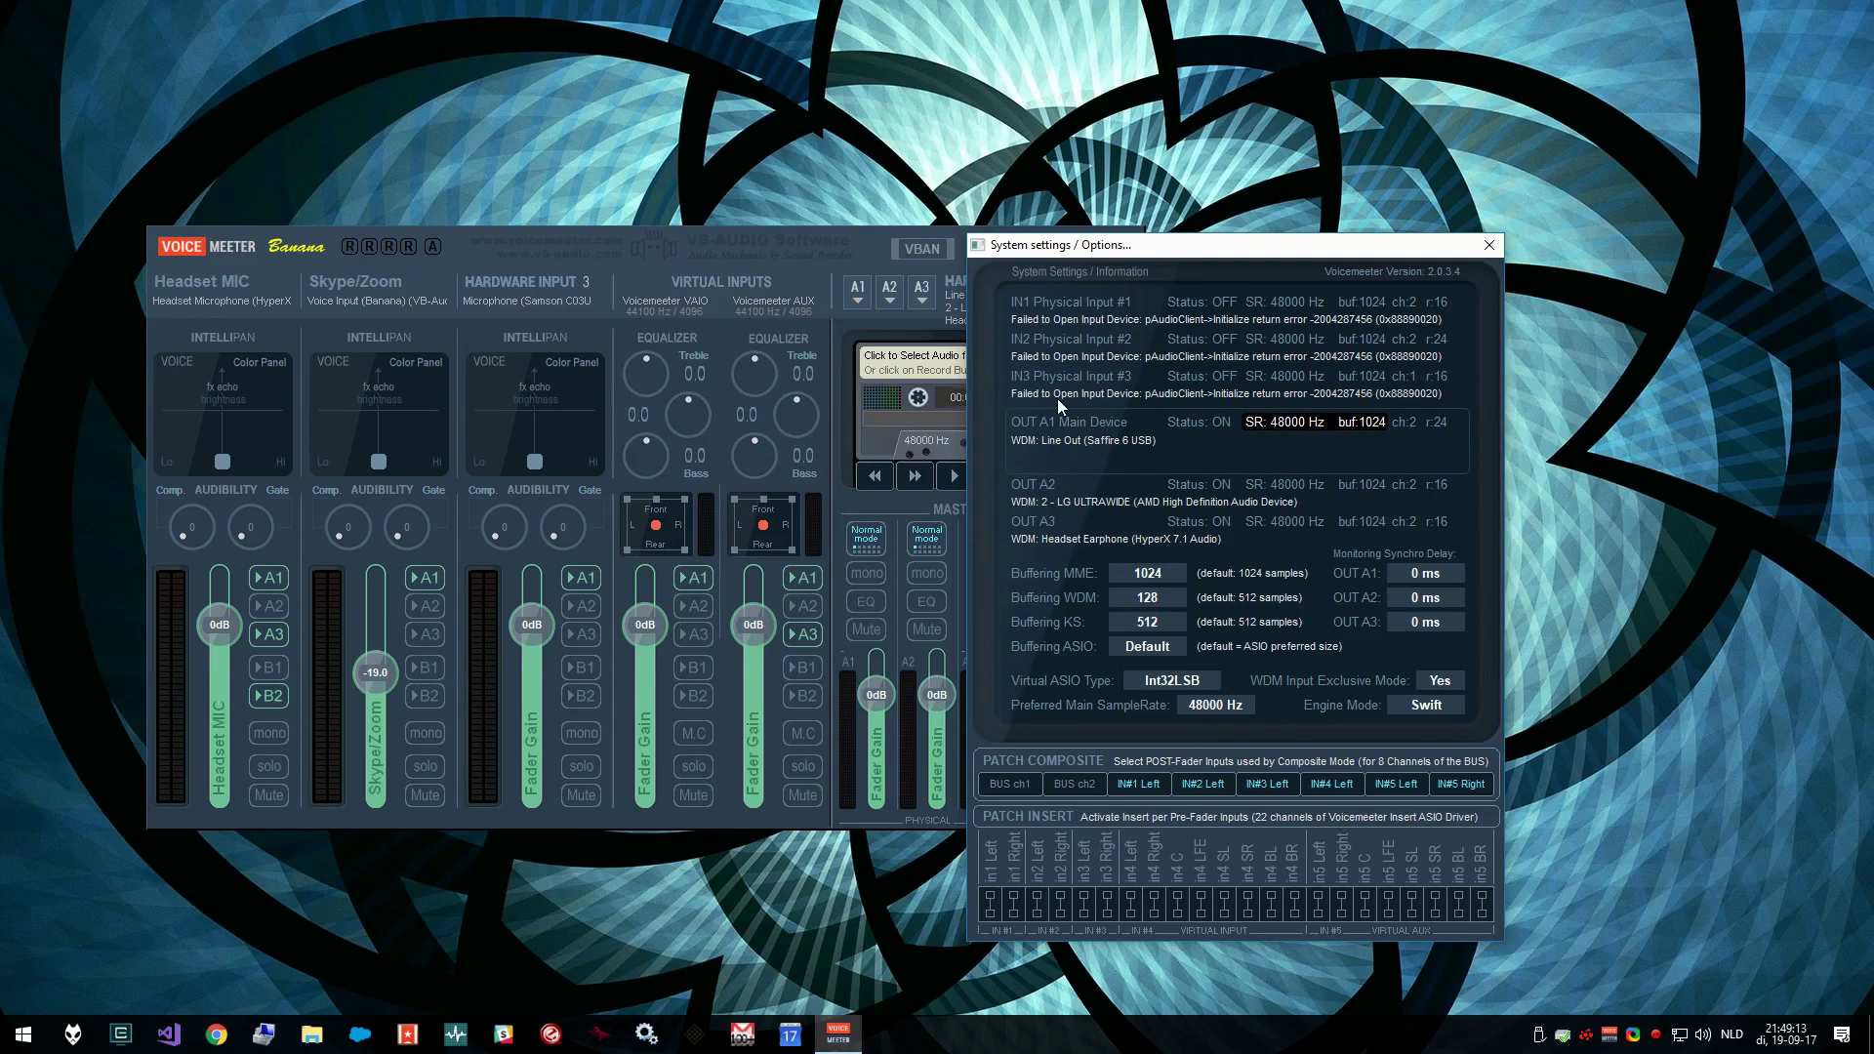
click(1139, 600)
click(1135, 613)
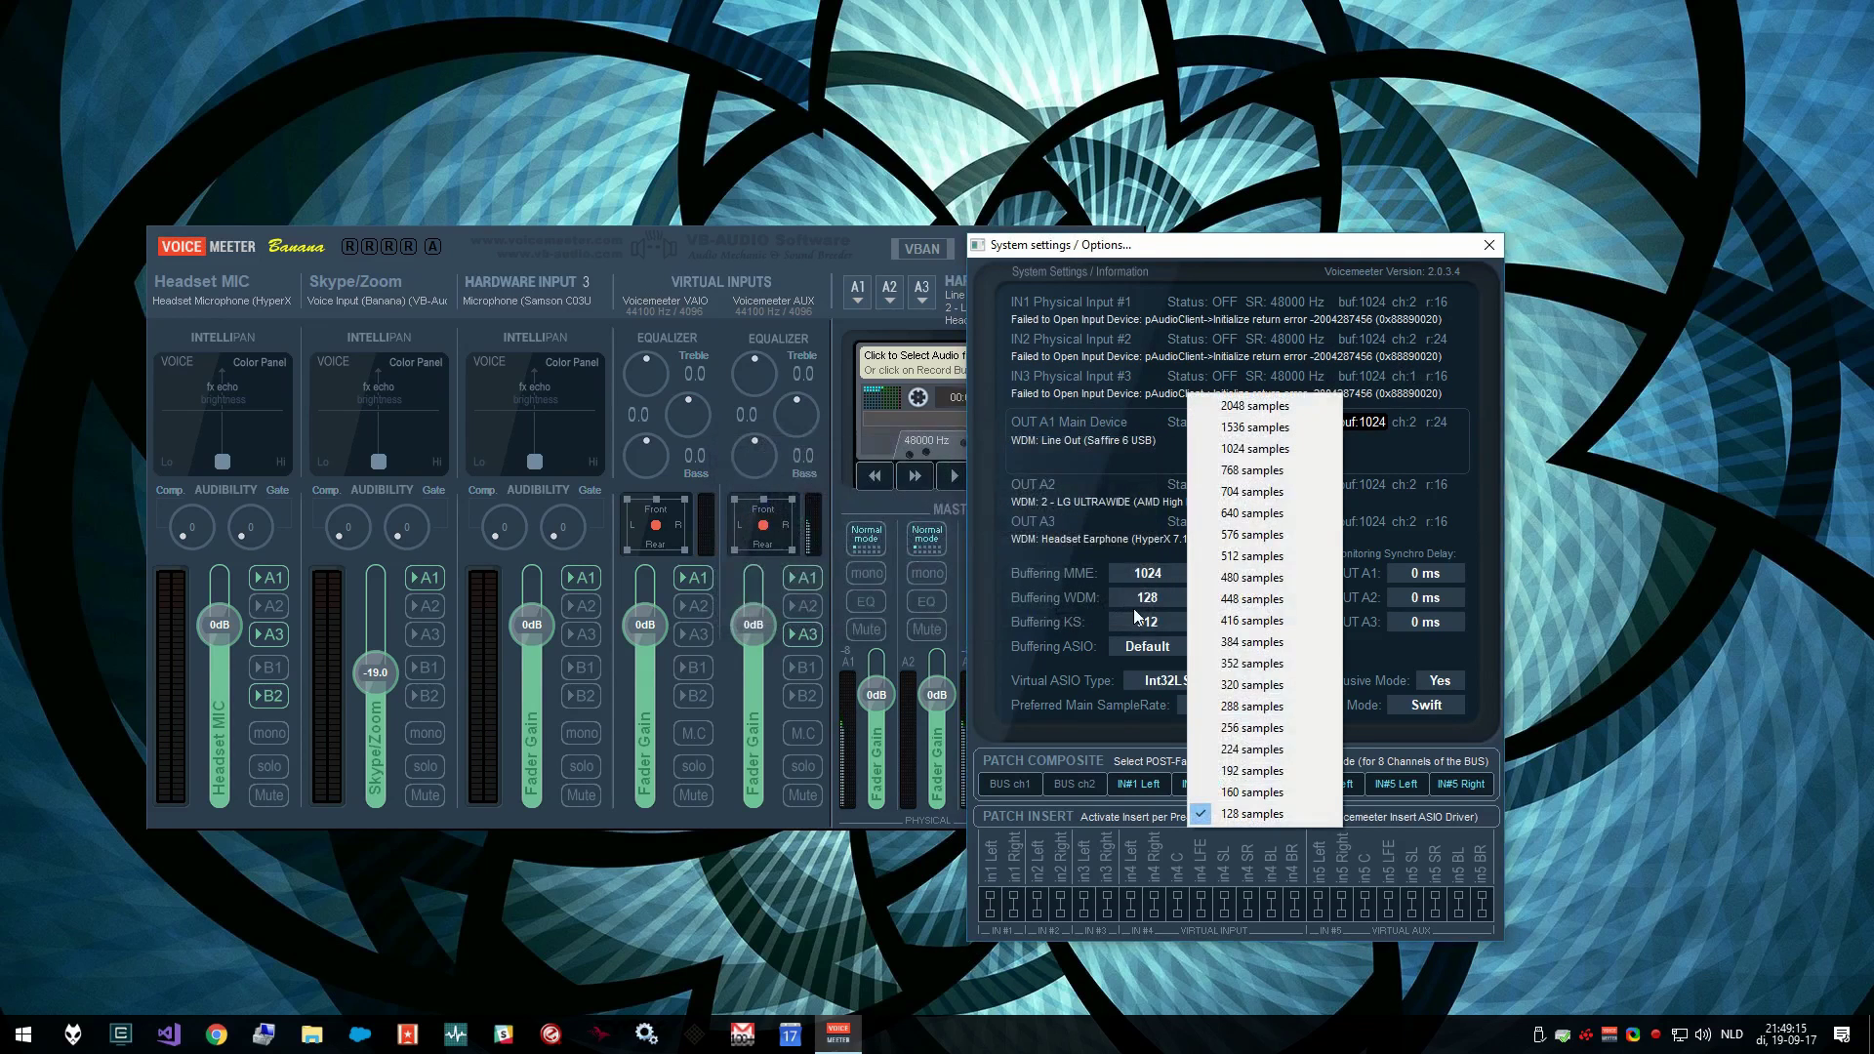
click(1258, 730)
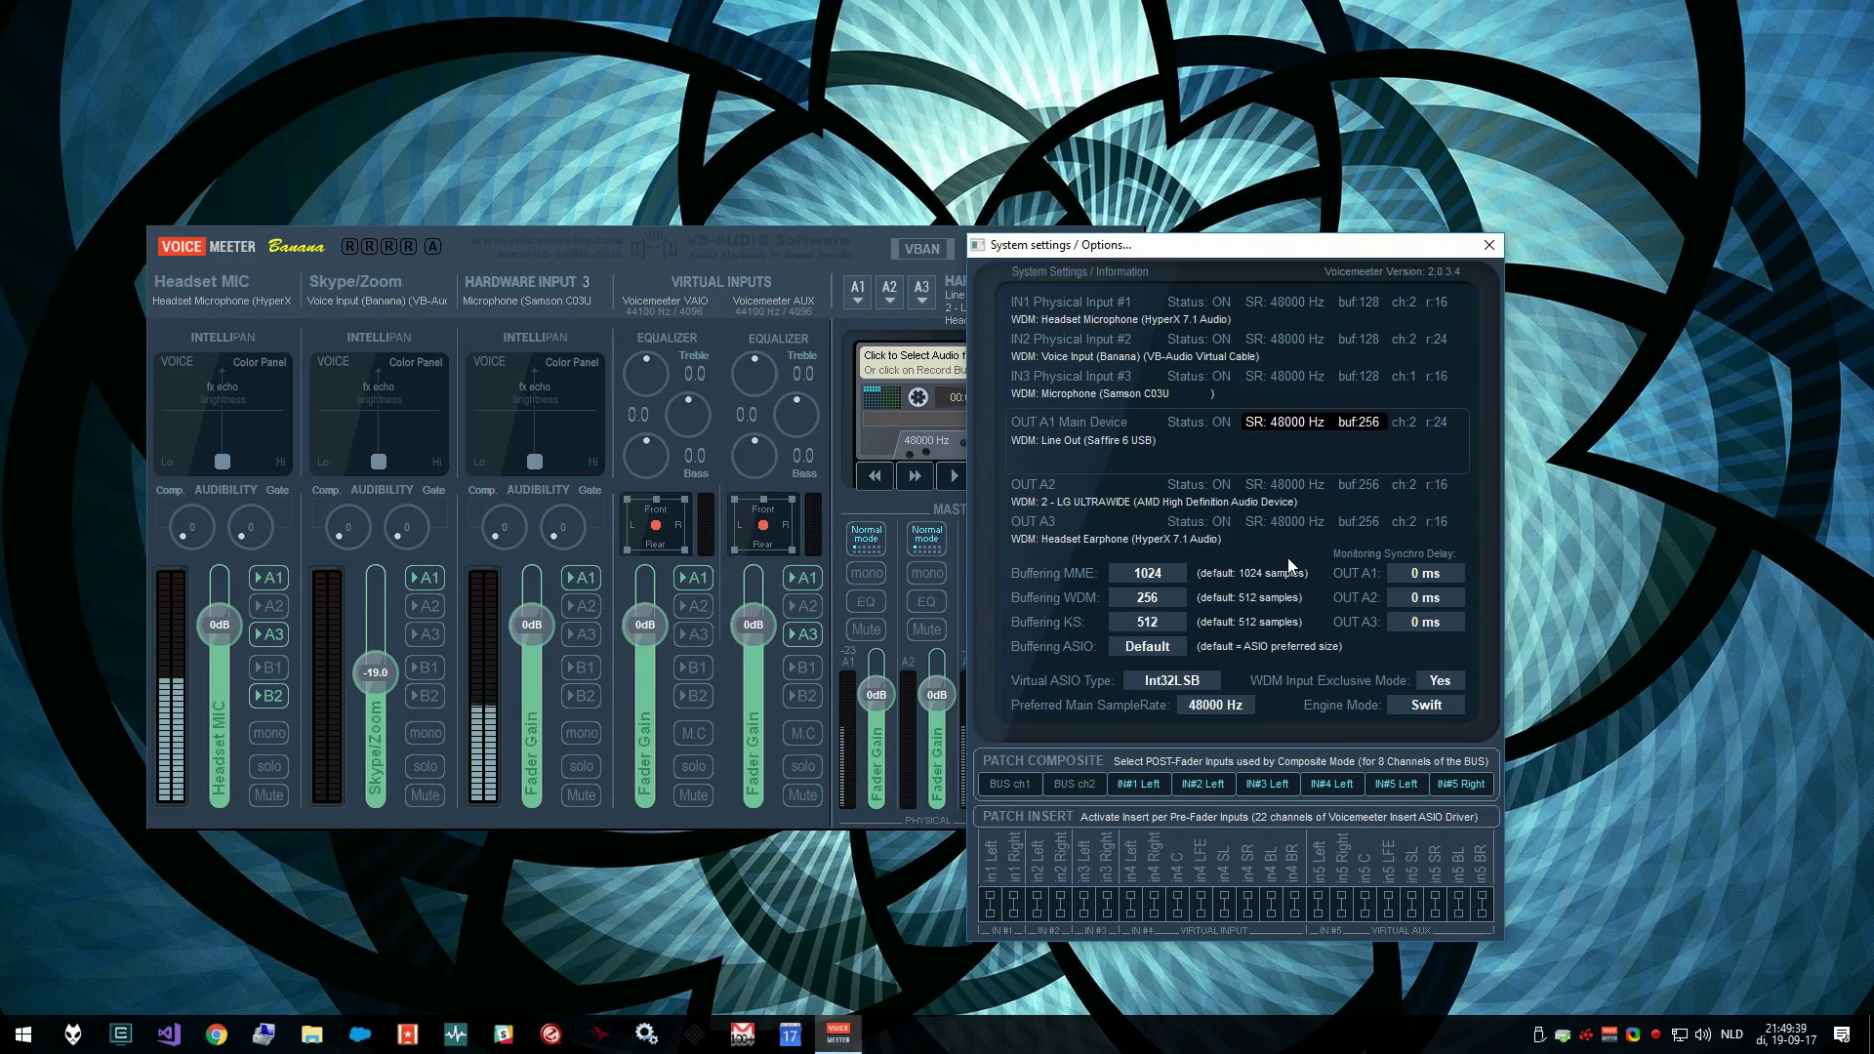
Change Buffering WDM to 160 samples after acknowledging the warning
click(1148, 597)
click(1097, 598)
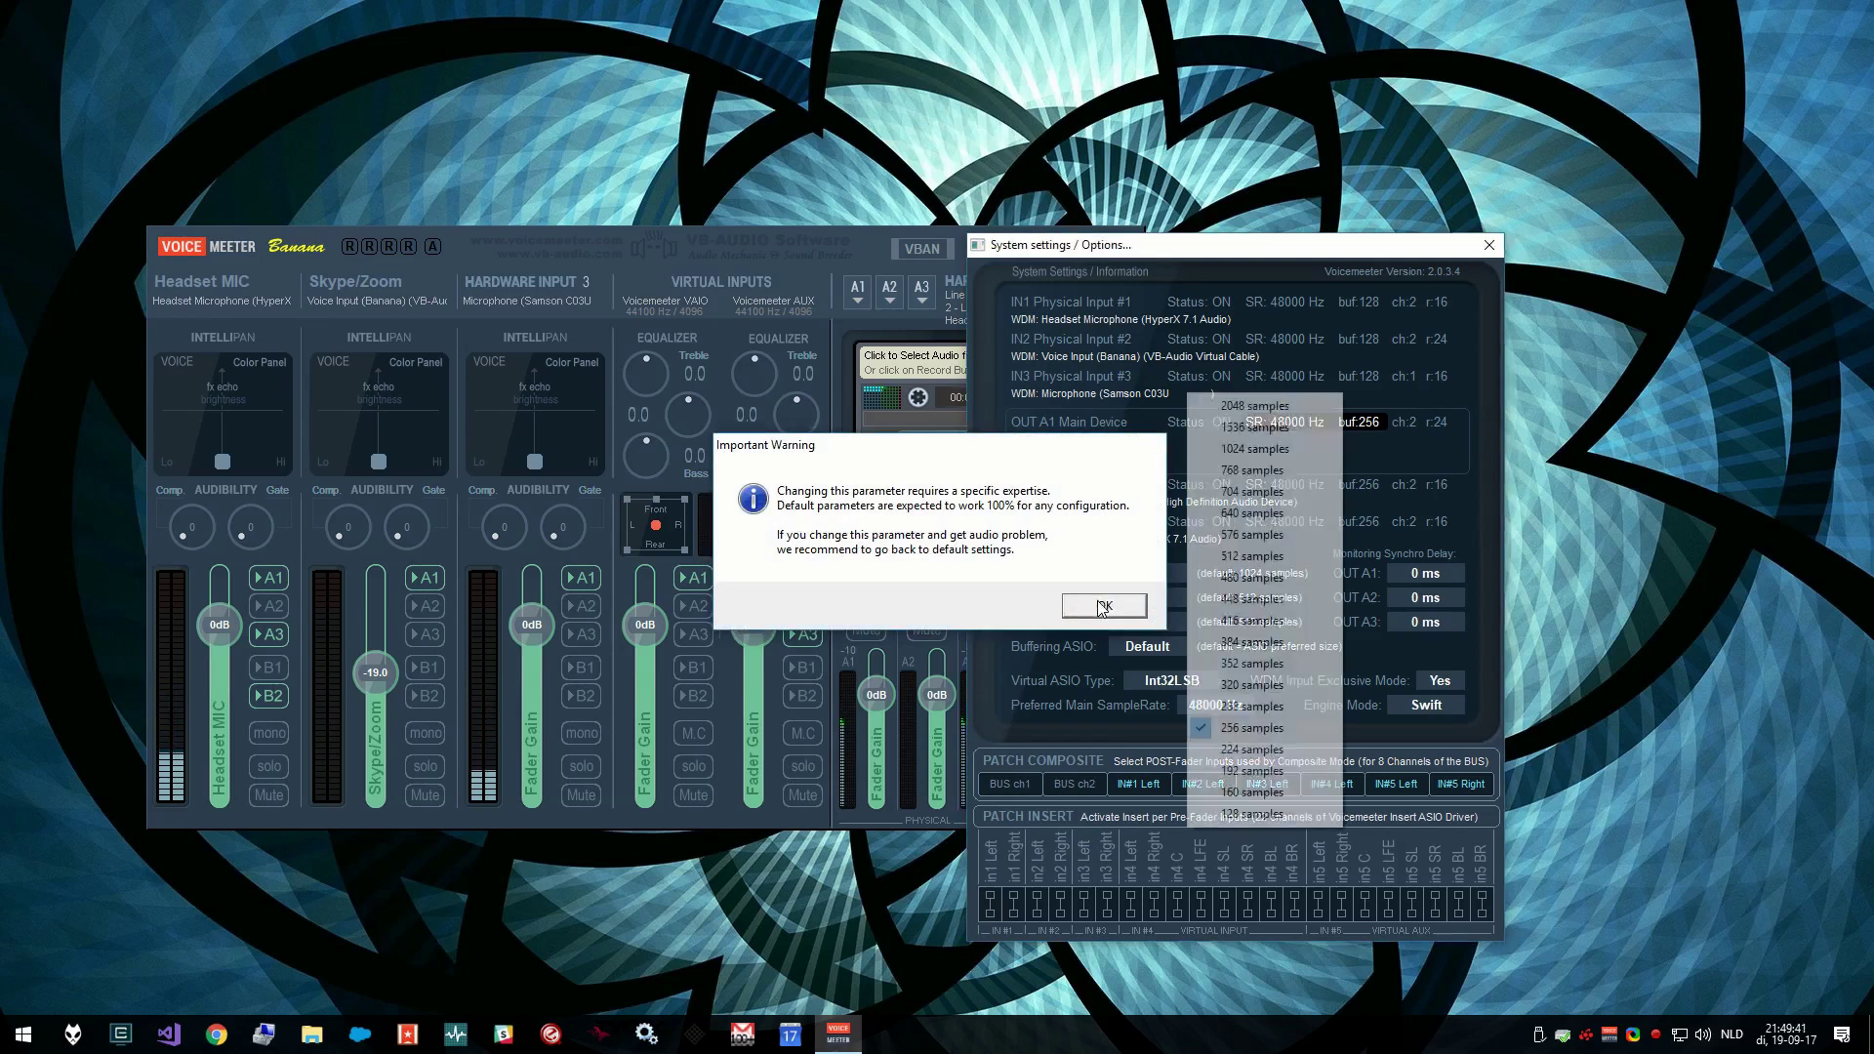
click(1240, 792)
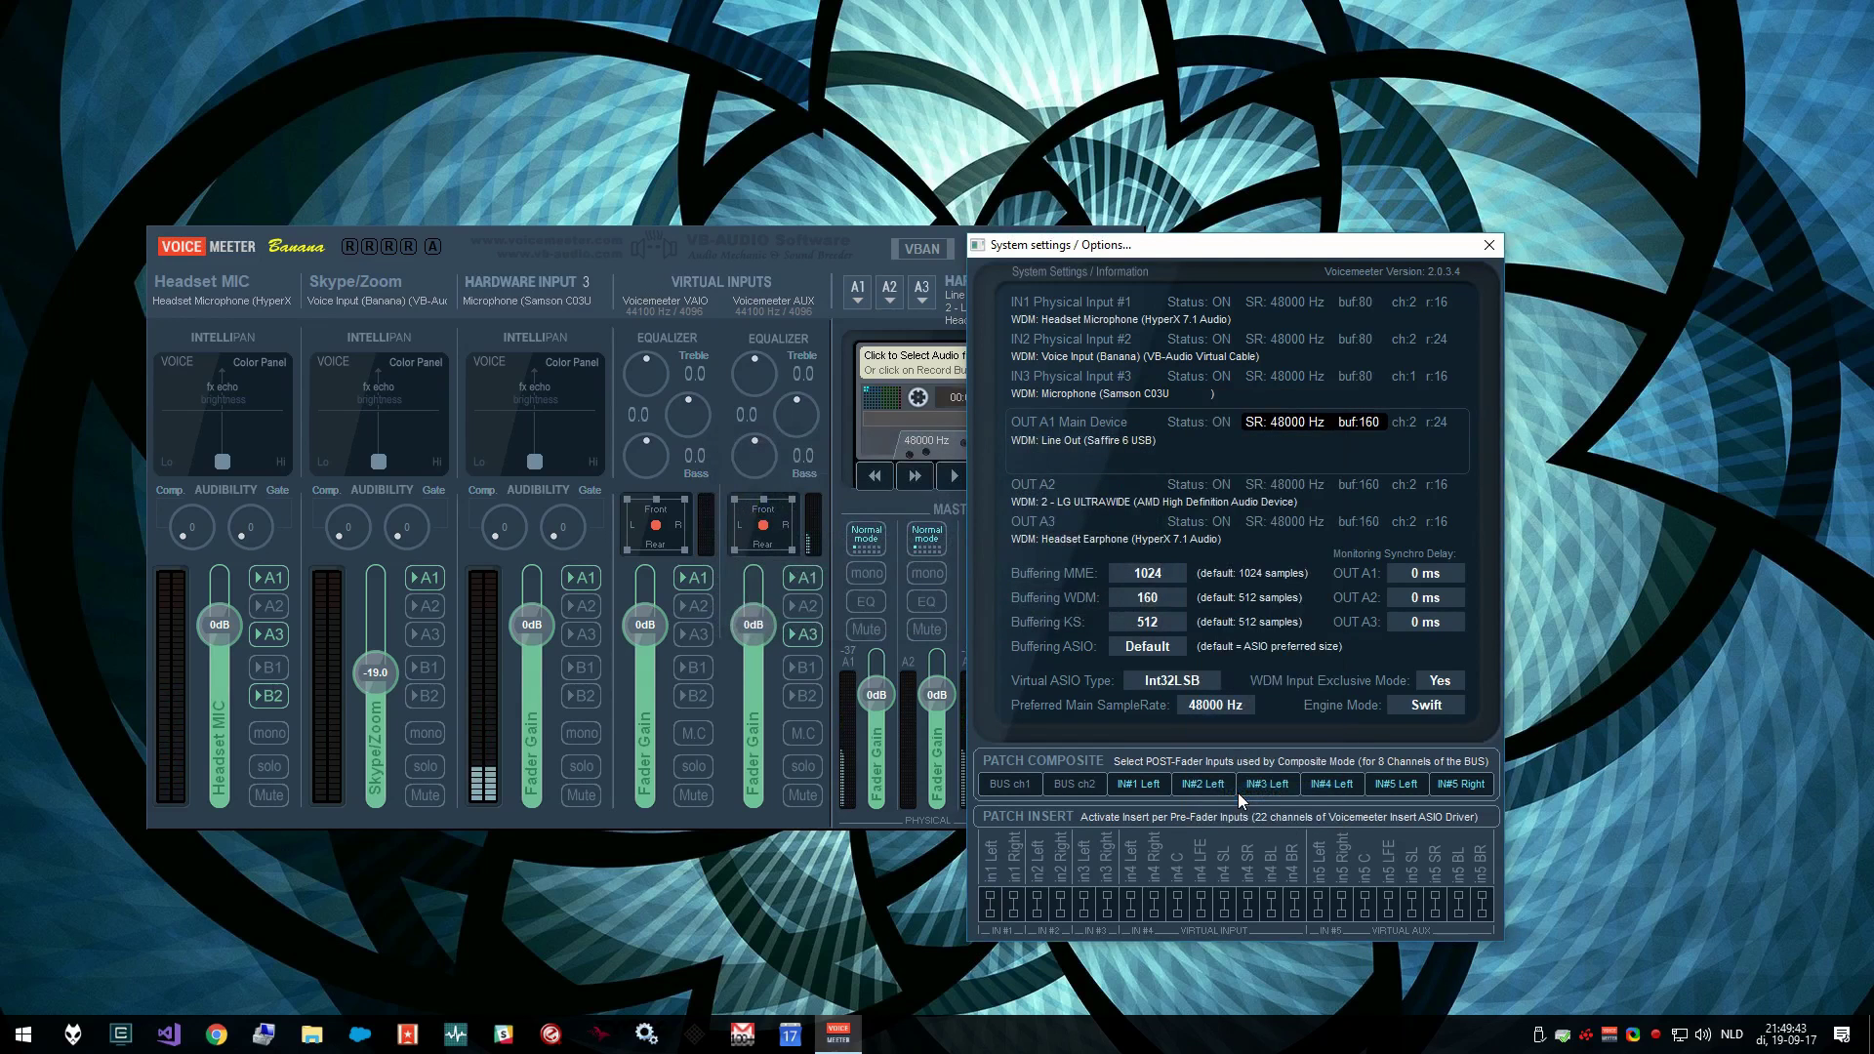